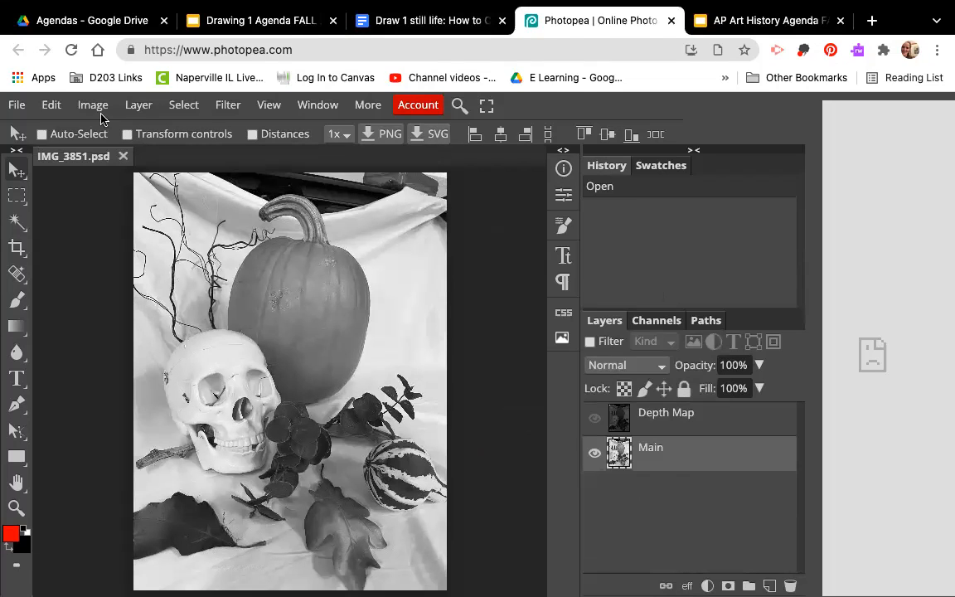
# - Apply a Levels adjustment to the photo with the black input level at 27 and the midtone at 0.84
pyautogui.click(98, 106)
pyautogui.moveTo(98, 160)
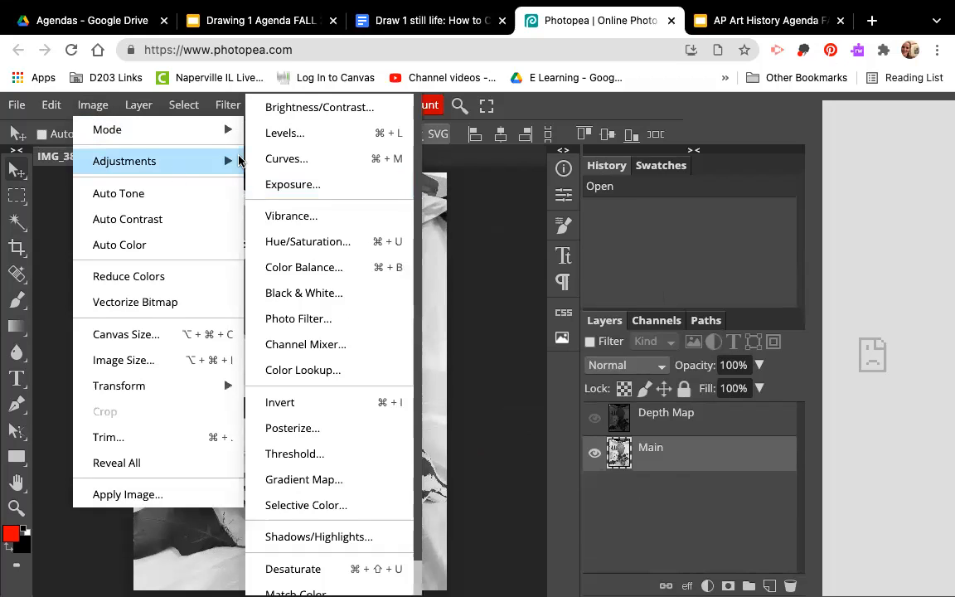
pyautogui.click(262, 138)
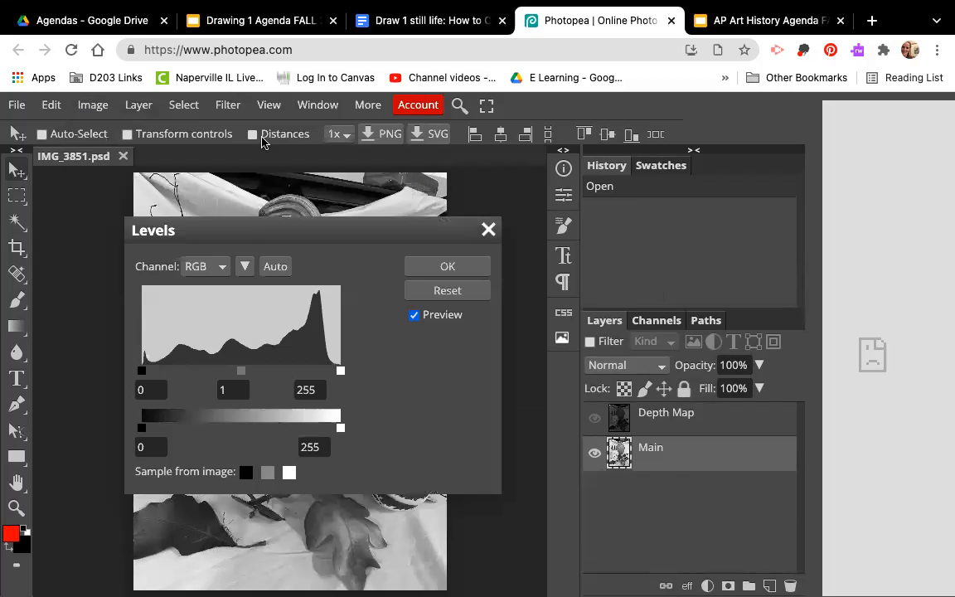
pyautogui.moveTo(231, 236); pyautogui.dragTo(616, 179)
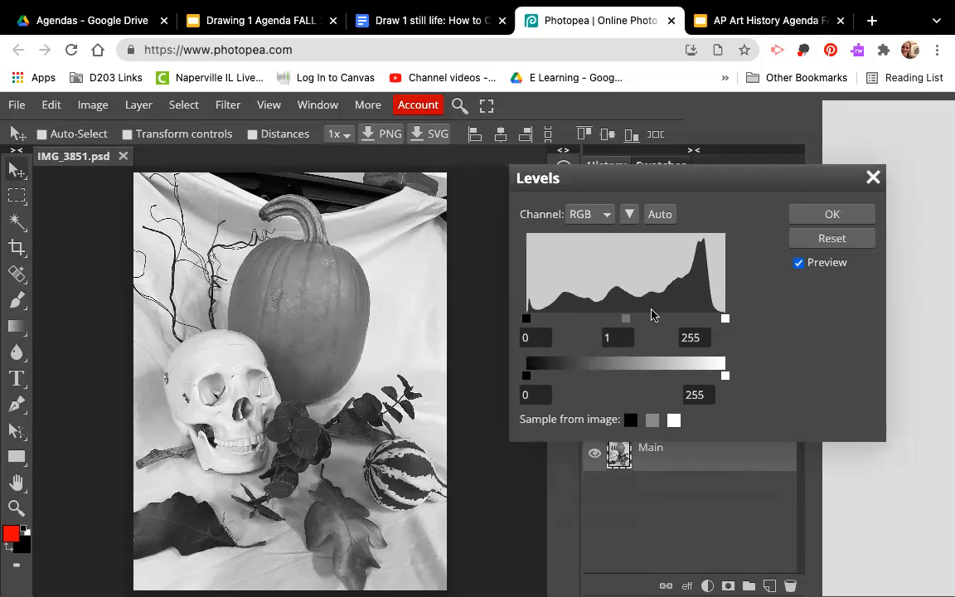
pyautogui.moveTo(620, 324)
pyautogui.mouseDown()
pyautogui.moveTo(583, 329)
pyautogui.moveTo(651, 329)
pyautogui.moveTo(615, 325)
pyautogui.mouseUp()
pyautogui.click(835, 239)
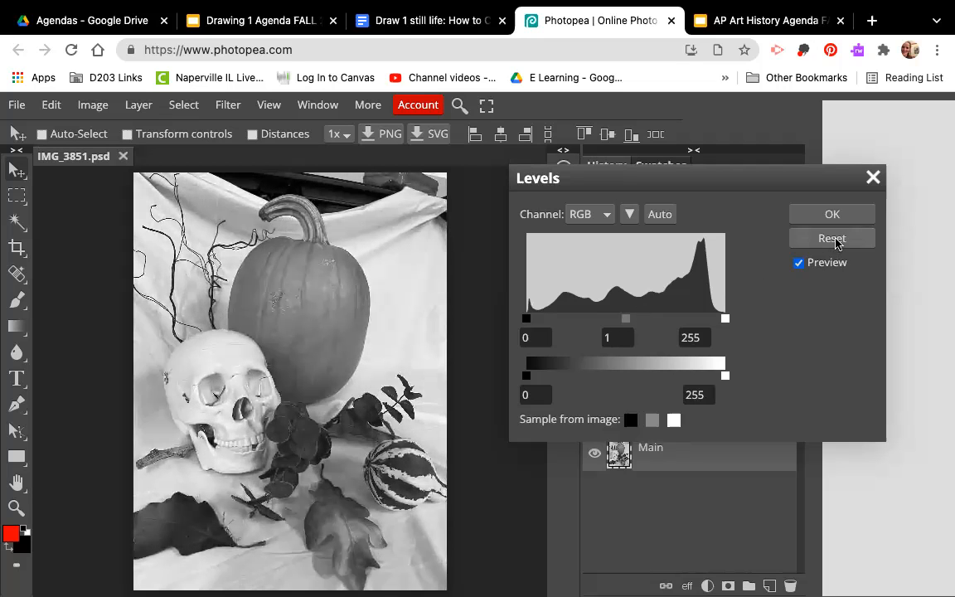
pyautogui.moveTo(524, 325); pyautogui.dragTo(547, 325)
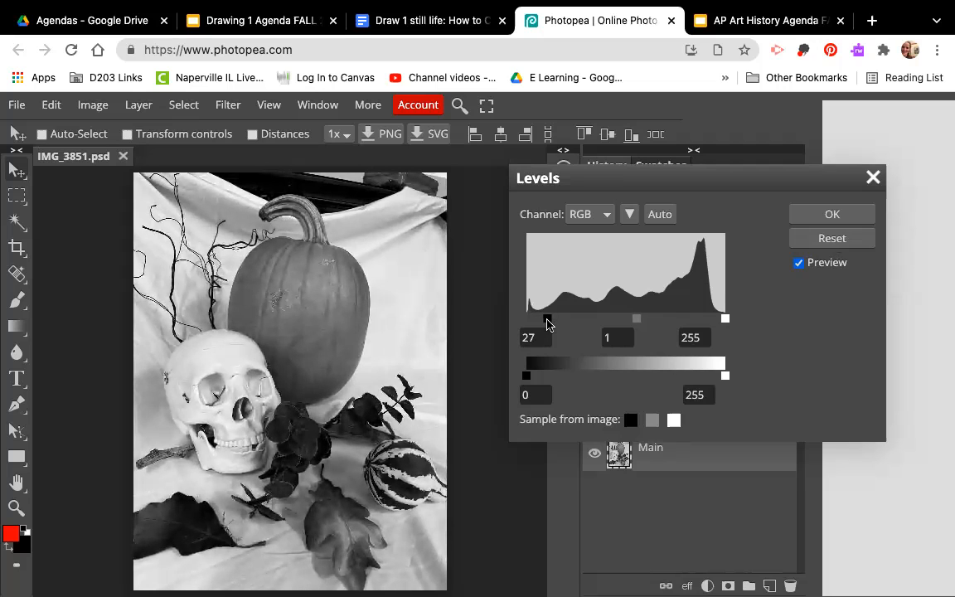
pyautogui.moveTo(637, 324); pyautogui.dragTo(645, 324)
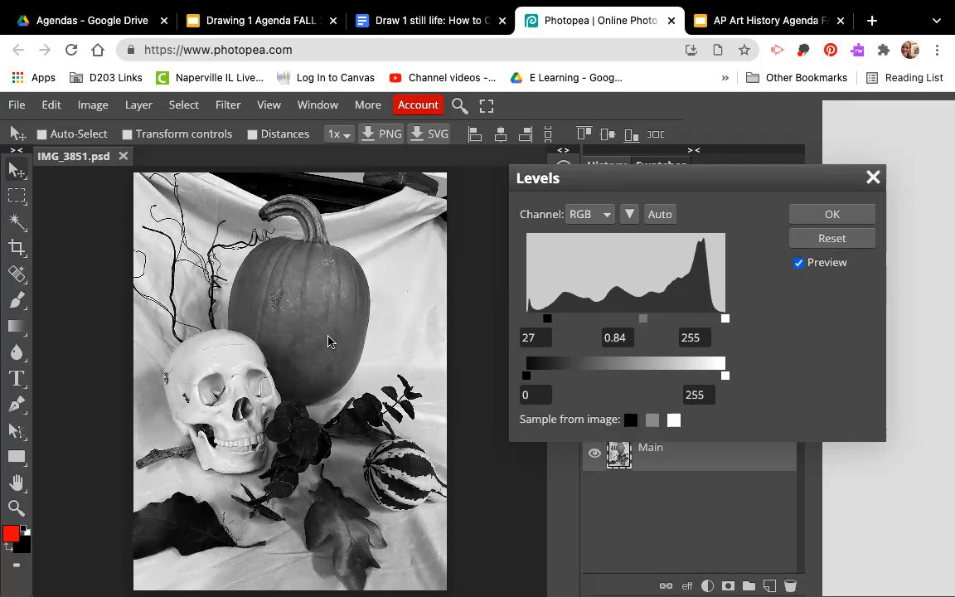
pyautogui.click(809, 214)
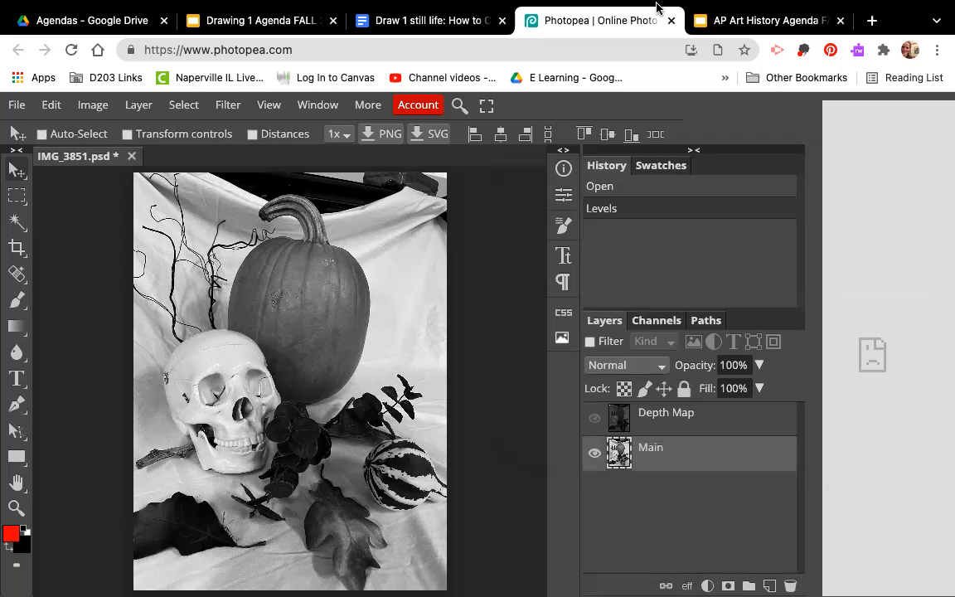
# - Switch to the Draw 1 still life Google Docs guide and read its instructions on Levels and crop options
pyautogui.click(467, 23)
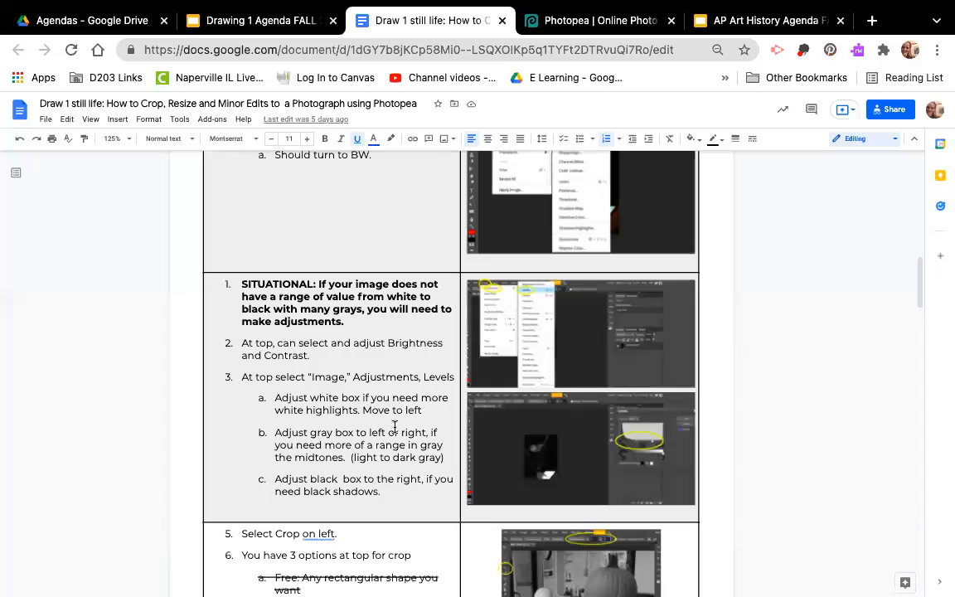
pyautogui.scroll(-2, 390, 423)
pyautogui.scroll(1, 394, 427)
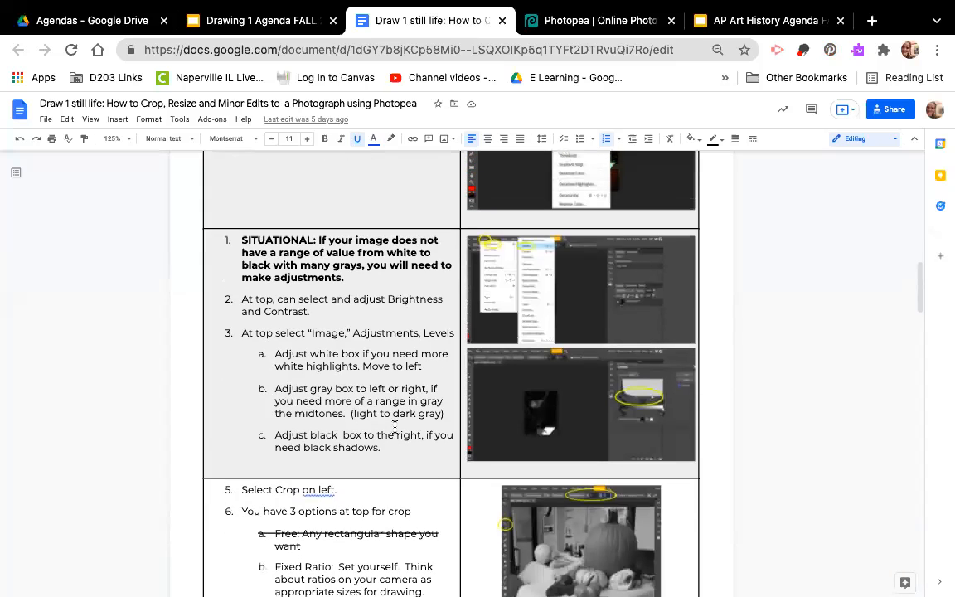
pyautogui.scroll(-5, 395, 426)
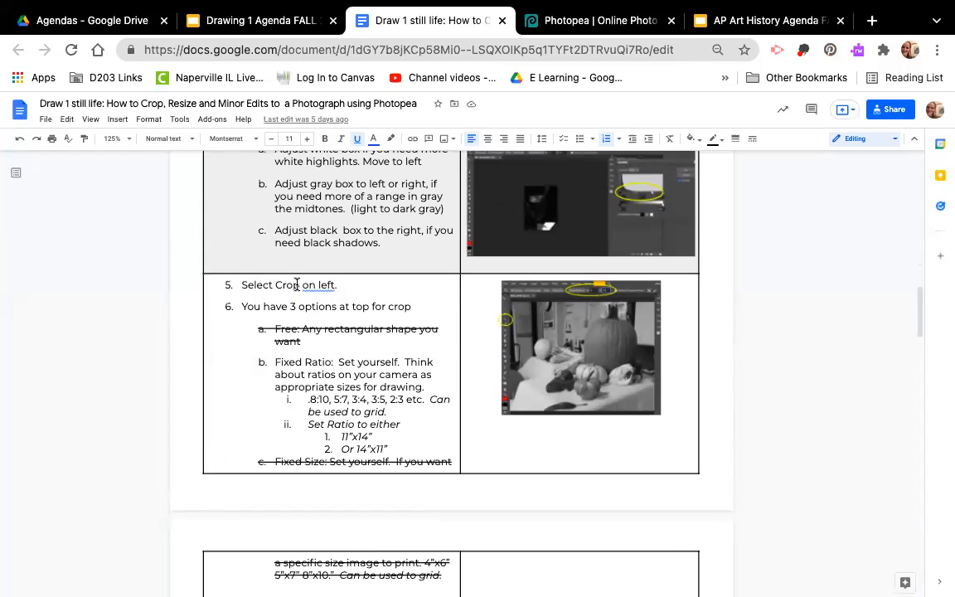
pyautogui.scroll(-1, 297, 285)
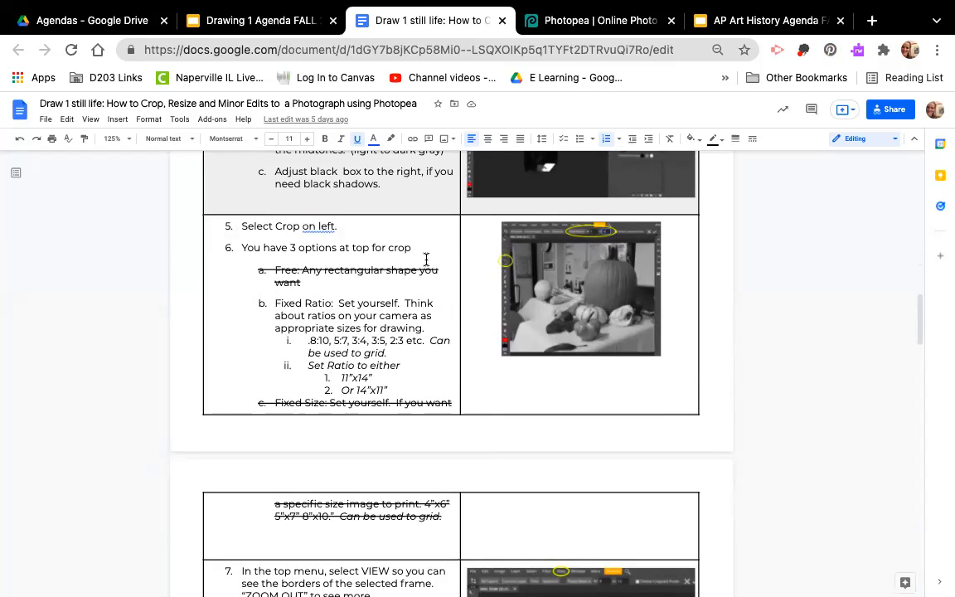
# - Return to Photopea and set the Crop tool to a Fixed Ratio of 11 wide by 14 high
pyautogui.click(586, 20)
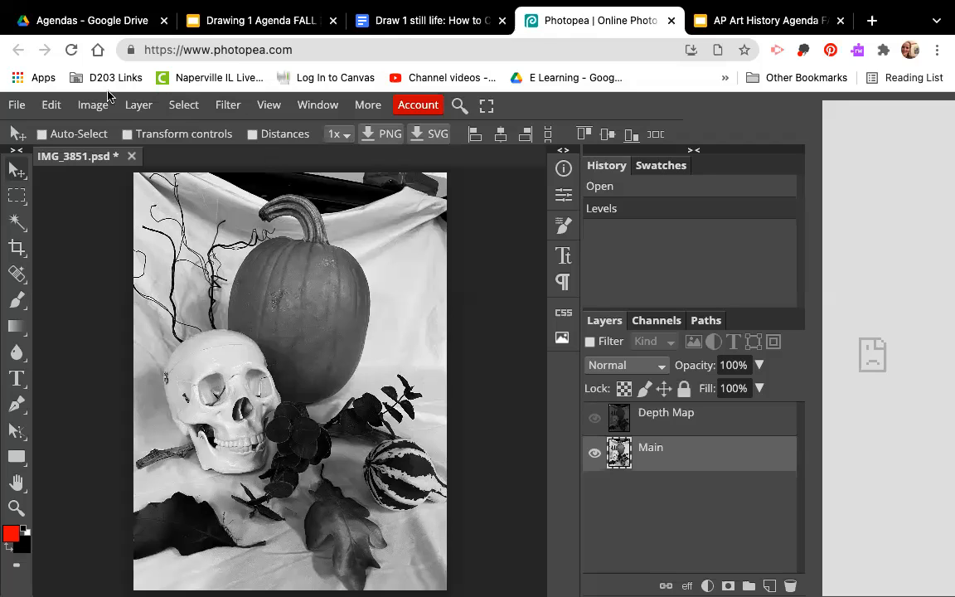
pyautogui.click(16, 249)
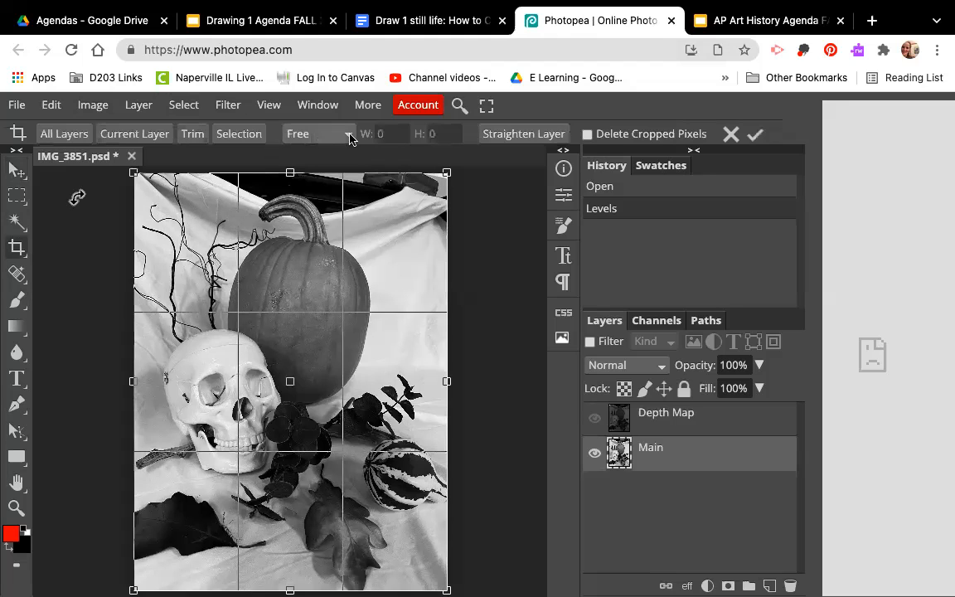
pyautogui.click(348, 137)
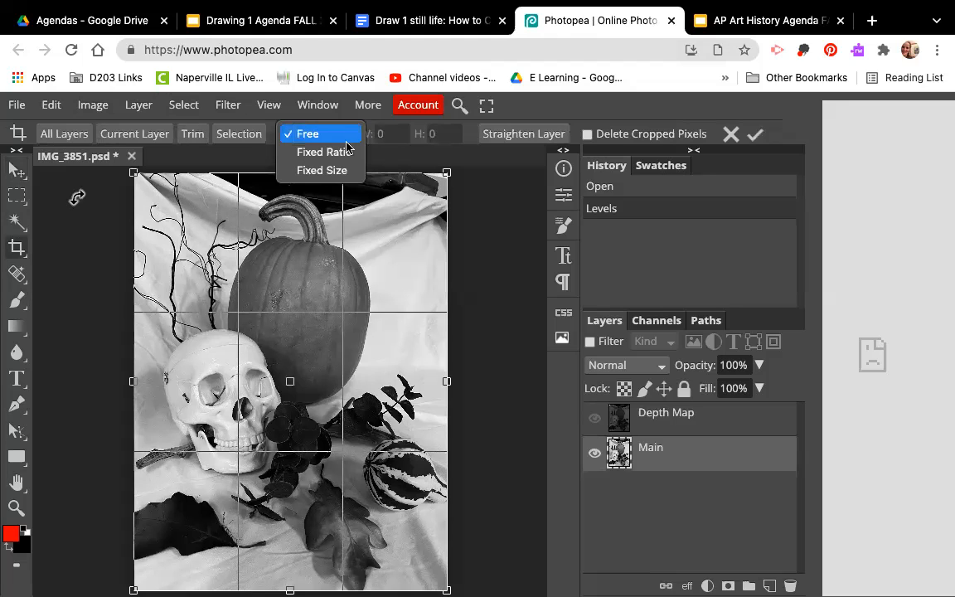
pyautogui.press('Escape')
pyautogui.click(348, 156)
pyautogui.click(393, 132)
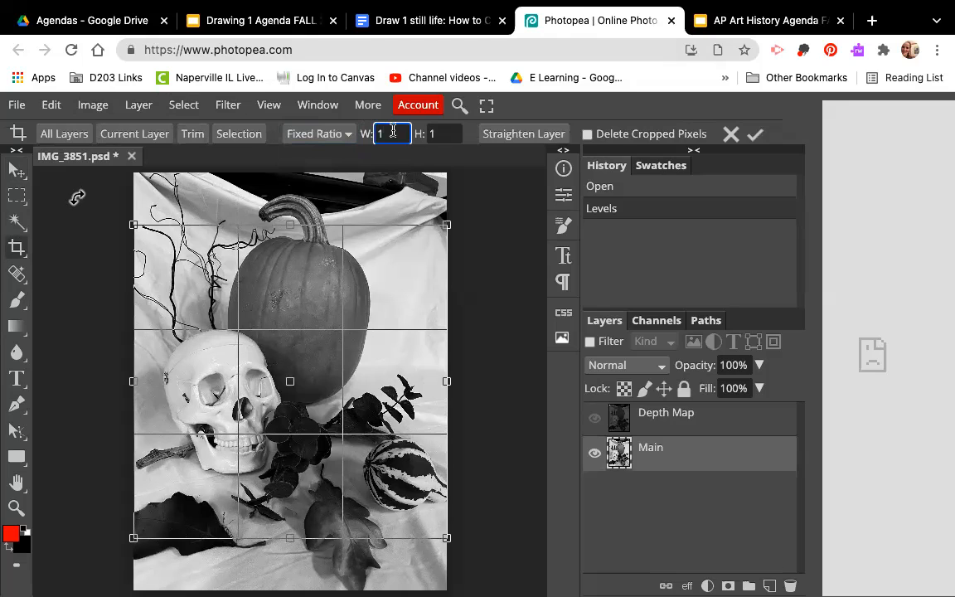
pyautogui.write('1')
pyautogui.click(453, 134)
pyautogui.write('4')
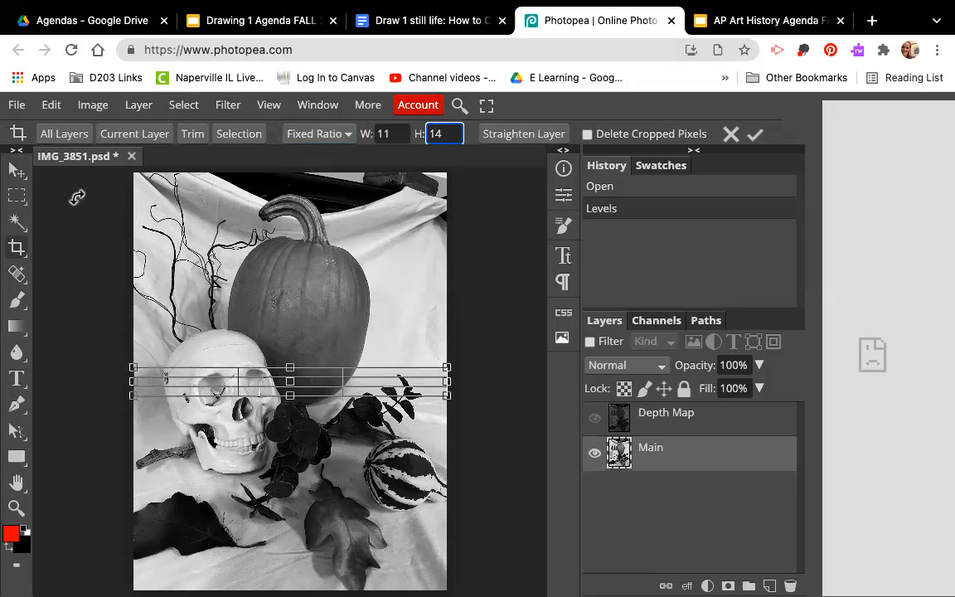
pyautogui.press('Return')
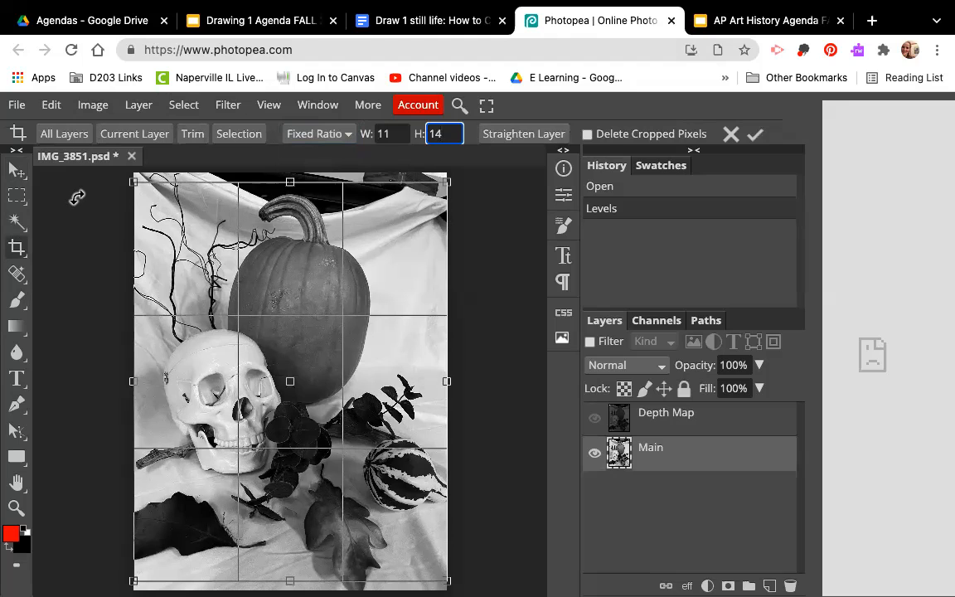
# - Try a landscape crop ratio of 14 wide by 11 high
pyautogui.click(383, 133)
pyautogui.write('1')
pyautogui.click(430, 133)
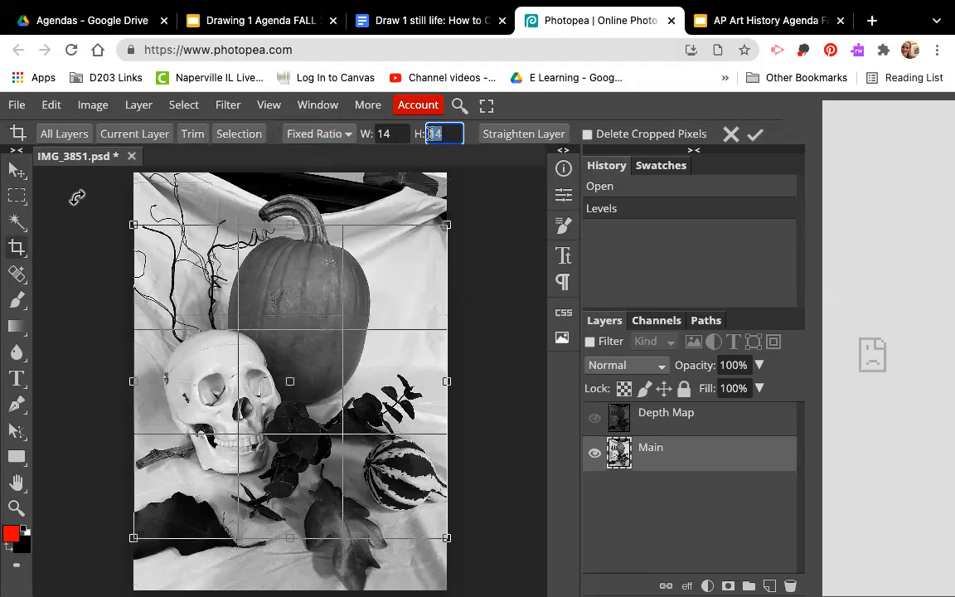
pyautogui.write('11')
pyautogui.press('Return')
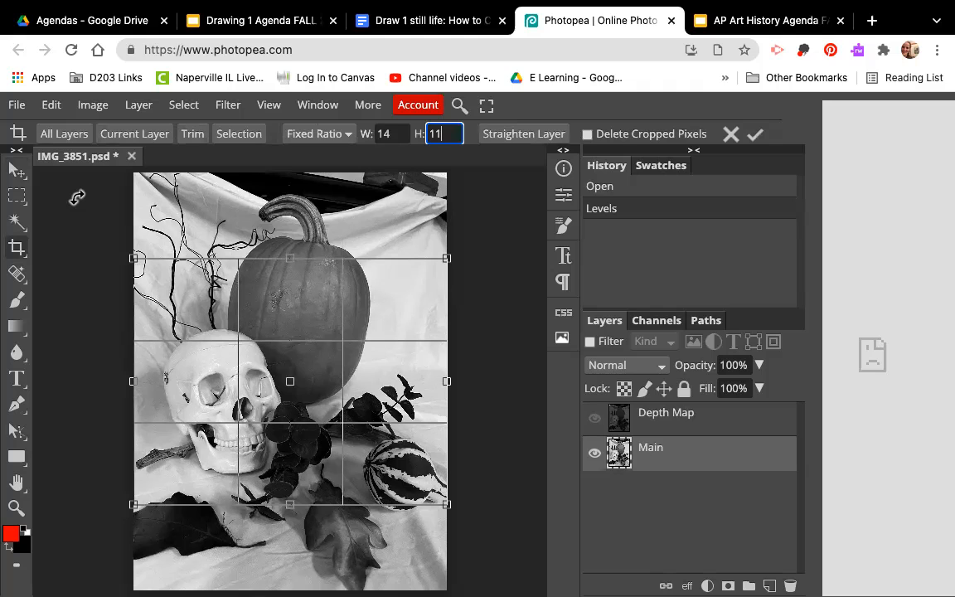
# - Set the crop ratio back to portrait, 11 wide by 14 high
pyautogui.click(363, 128)
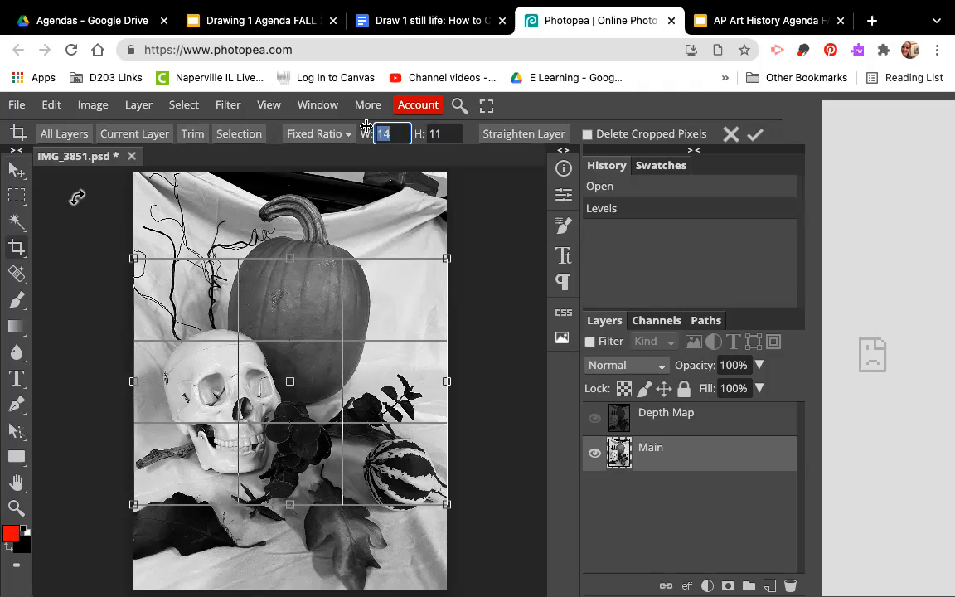
pyautogui.write('11')
pyautogui.press('Tab')
pyautogui.write('1')
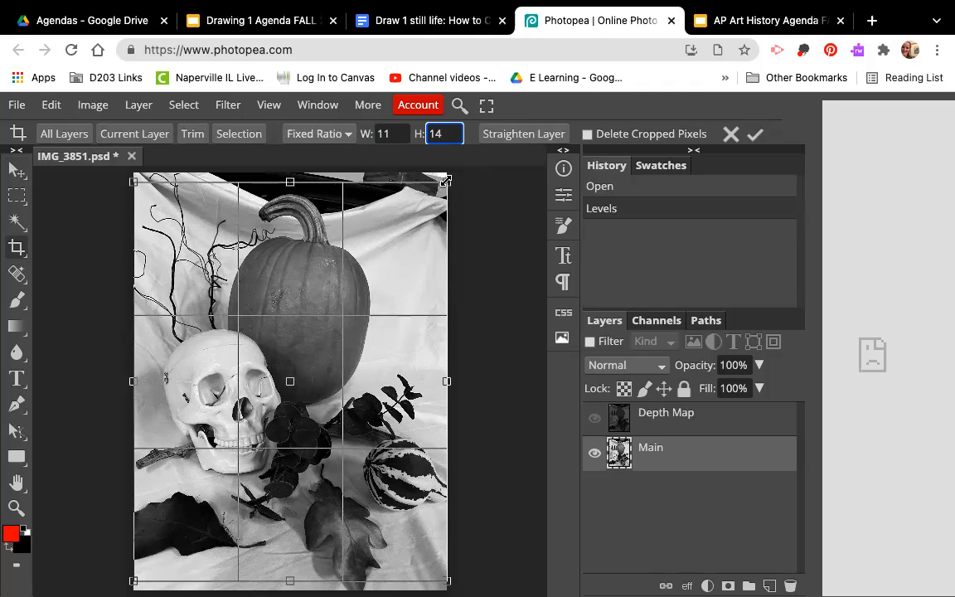
# - Try a tight crop on the photo's lower left around the skull, cutting off the pumpkin's stem, and undo it
pyautogui.moveTo(446, 182); pyautogui.dragTo(395, 246)
pyautogui.moveTo(242, 275); pyautogui.dragTo(268, 239)
pyautogui.moveTo(287, 326); pyautogui.dragTo(287, 411)
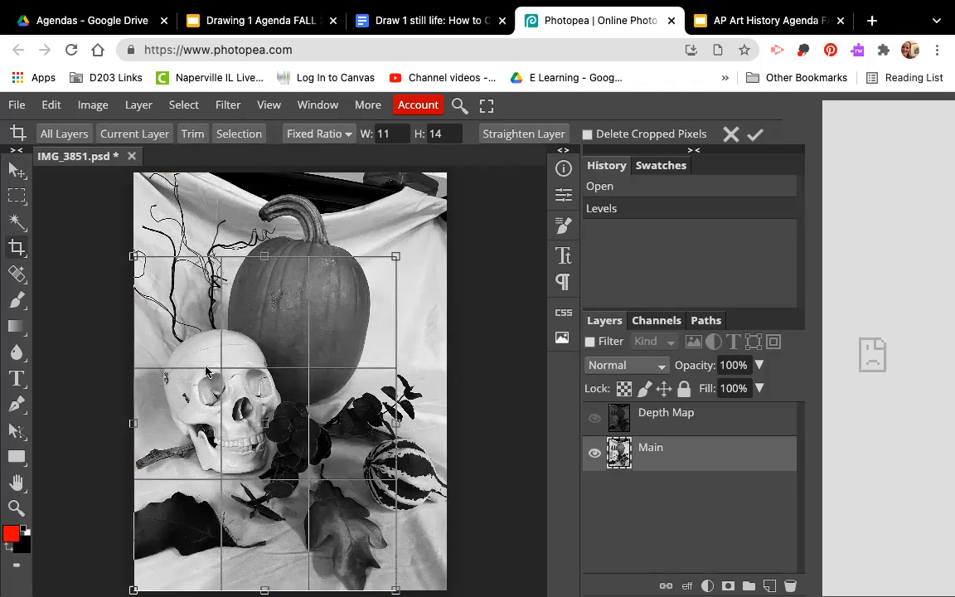
pyautogui.press('Return')
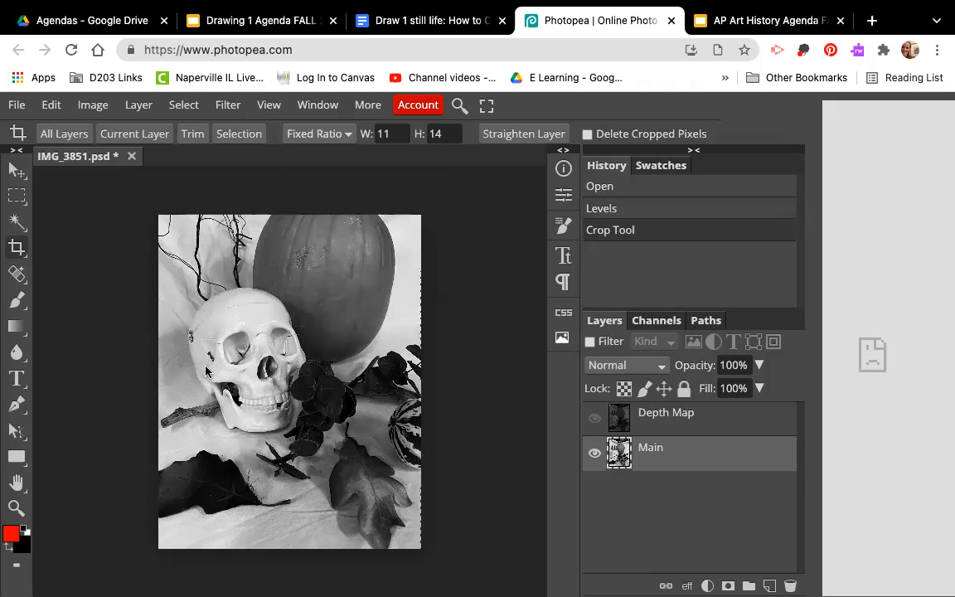
pyautogui.click(53, 104)
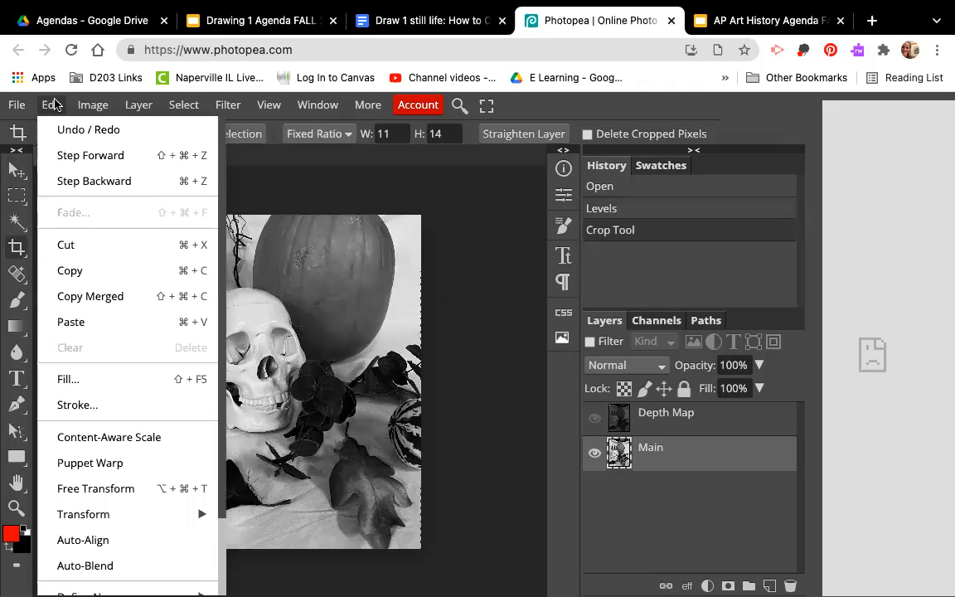
pyautogui.click(64, 131)
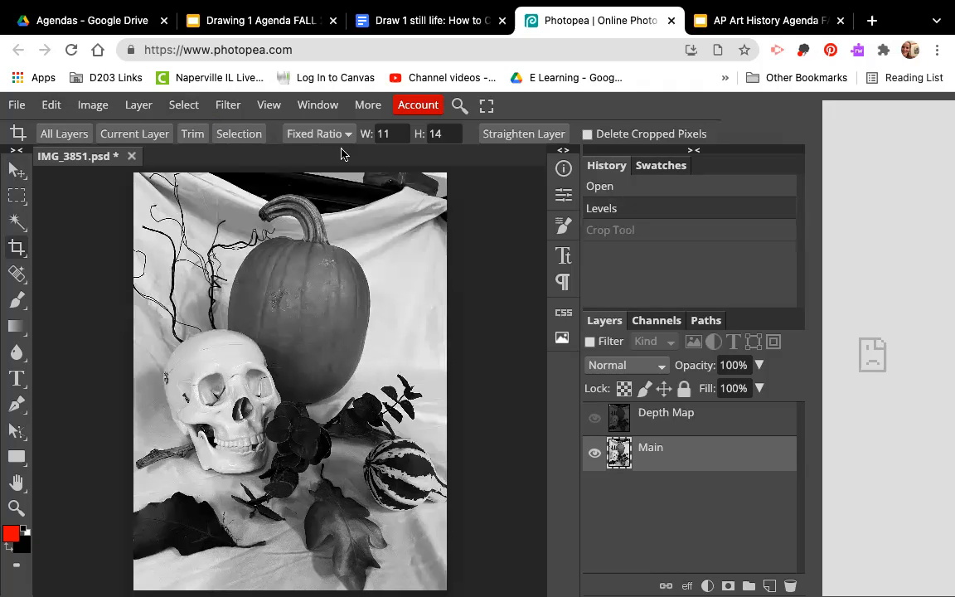
# - Try a slightly smaller crop aligned to the photo's upper right corner, and undo it
pyautogui.moveTo(134, 210); pyautogui.dragTo(431, 590)
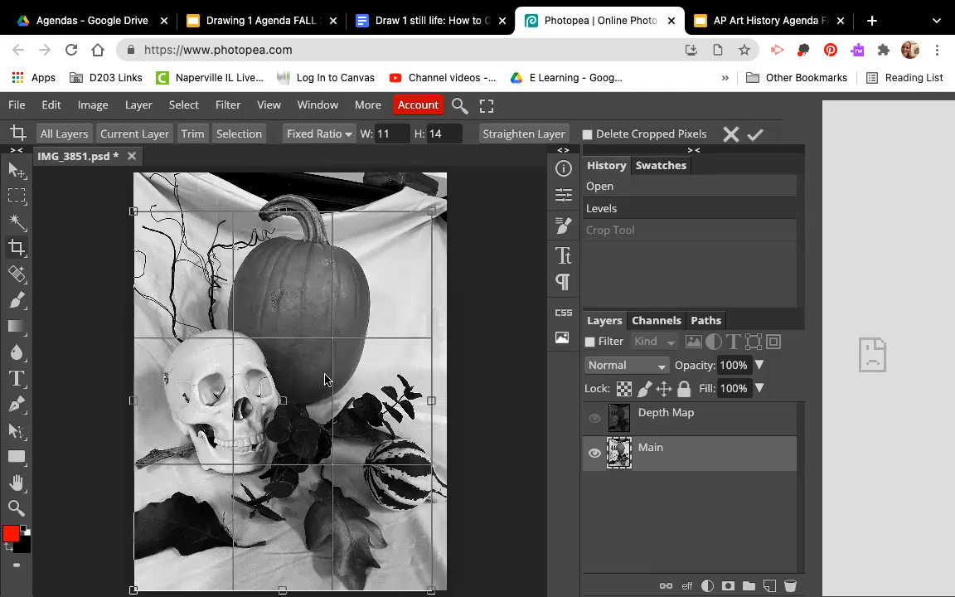
pyautogui.moveTo(325, 379); pyautogui.dragTo(303, 379)
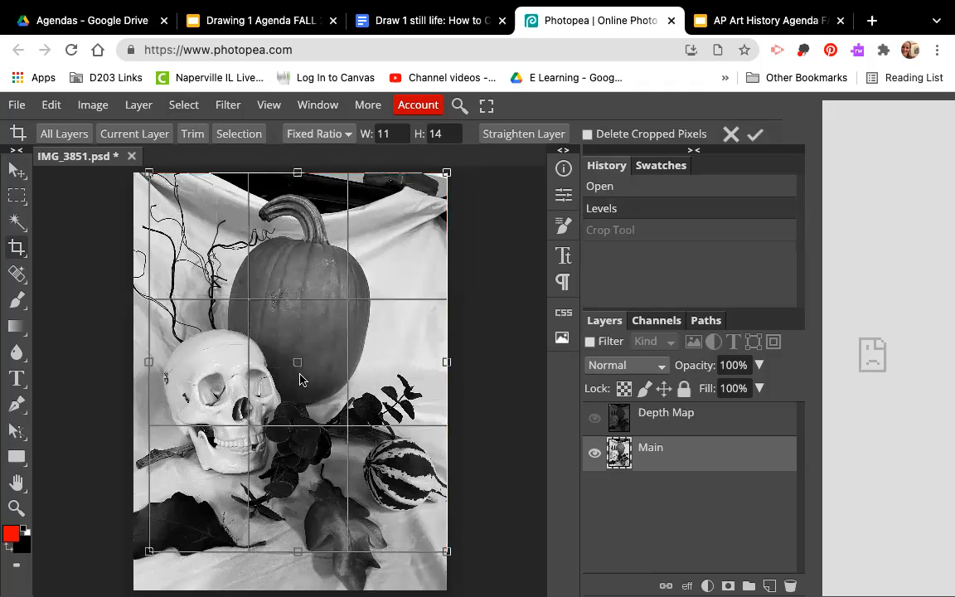
pyautogui.press('Return')
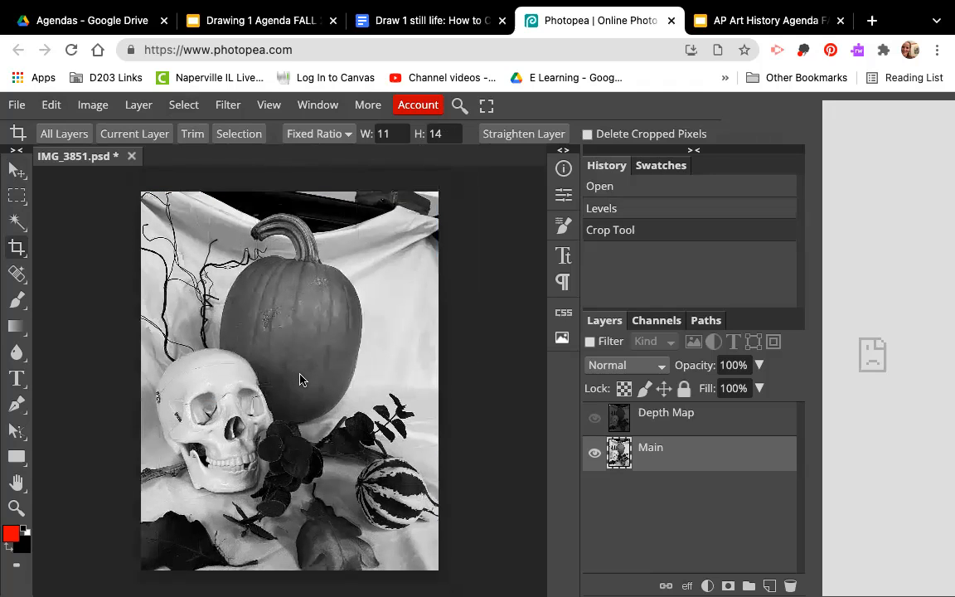
pyautogui.hotkey('ctrl', 'z')
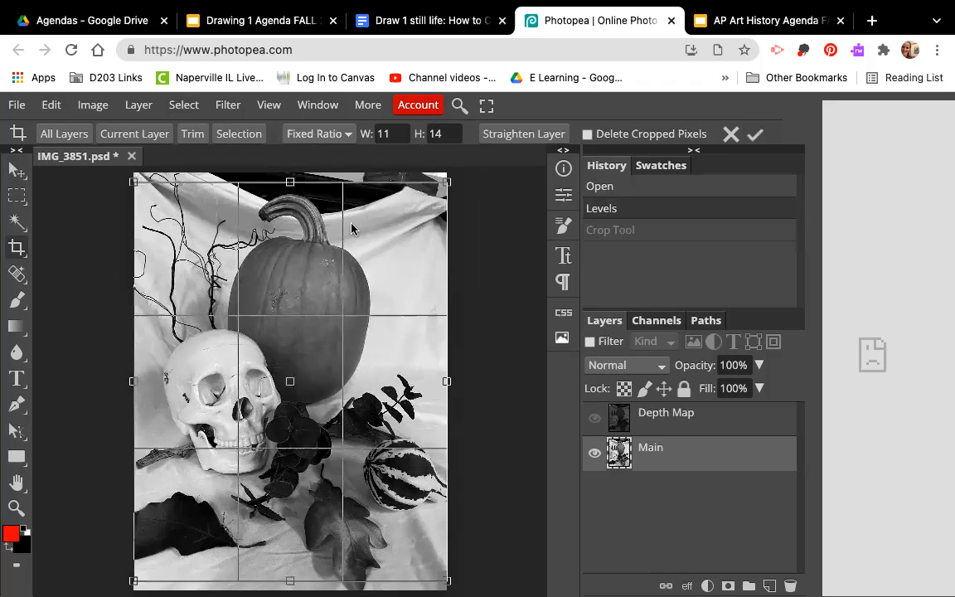
# - Try a smaller crop moved up past the photo's top edge, covering the pumpkin and skull, and undo it
pyautogui.moveTo(134, 181); pyautogui.dragTo(180, 233)
pyautogui.moveTo(268, 335); pyautogui.dragTo(220, 321)
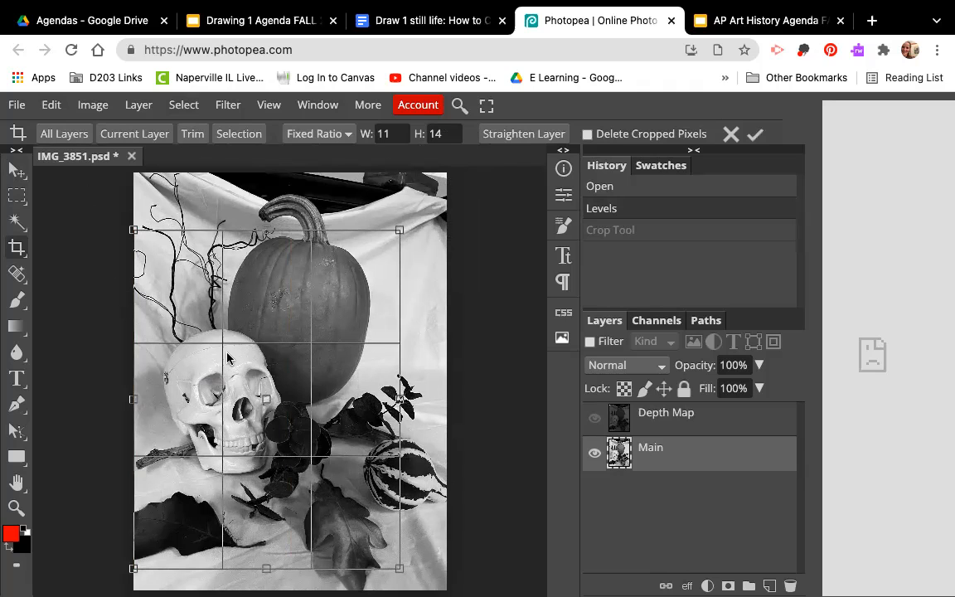
pyautogui.moveTo(254, 502); pyautogui.dragTo(256, 446)
pyautogui.press('Return')
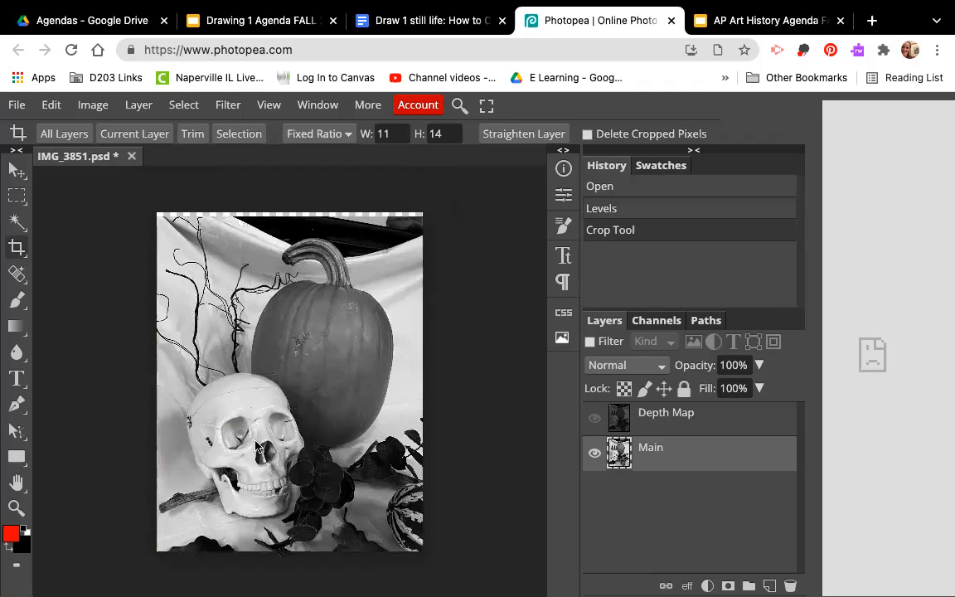
pyautogui.hotkey('ctrl', 'z')
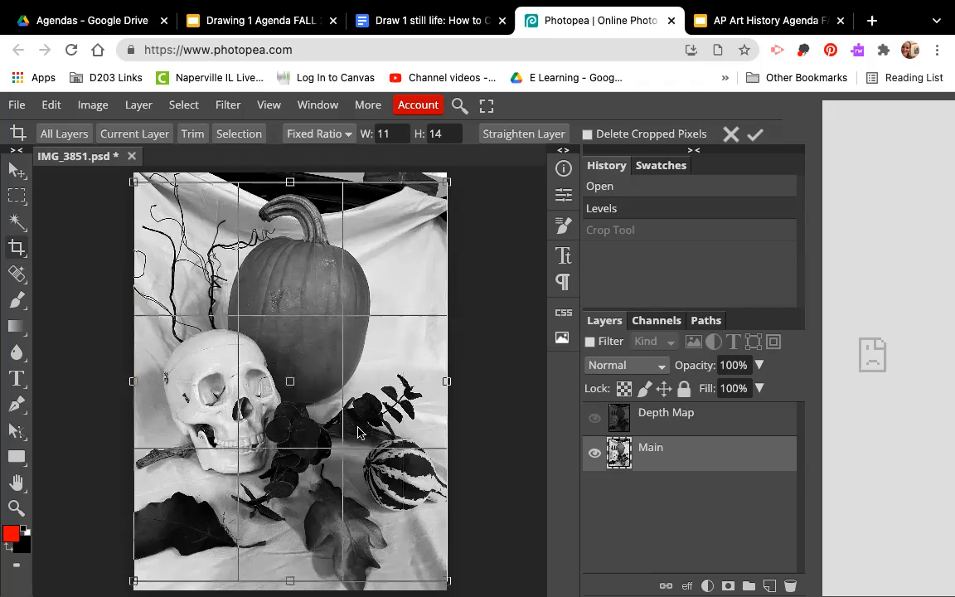
# - Crop the photo at full width from its top edge, and crop it again to trim a little off the right and bottom
pyautogui.moveTo(316, 394); pyautogui.dragTo(316, 389)
pyautogui.press('Return')
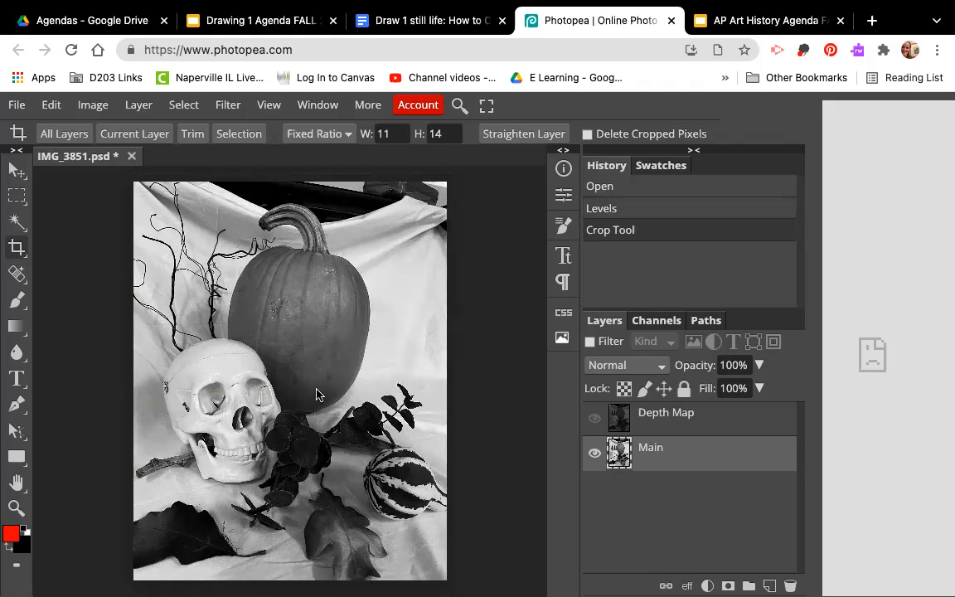
pyautogui.moveTo(134, 181); pyautogui.dragTo(437, 586)
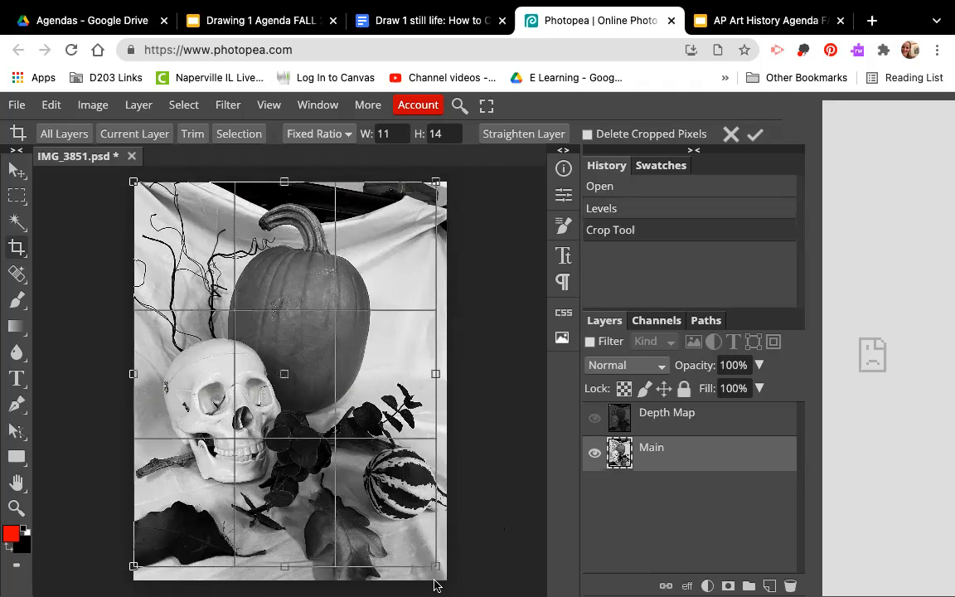
pyautogui.press('Return')
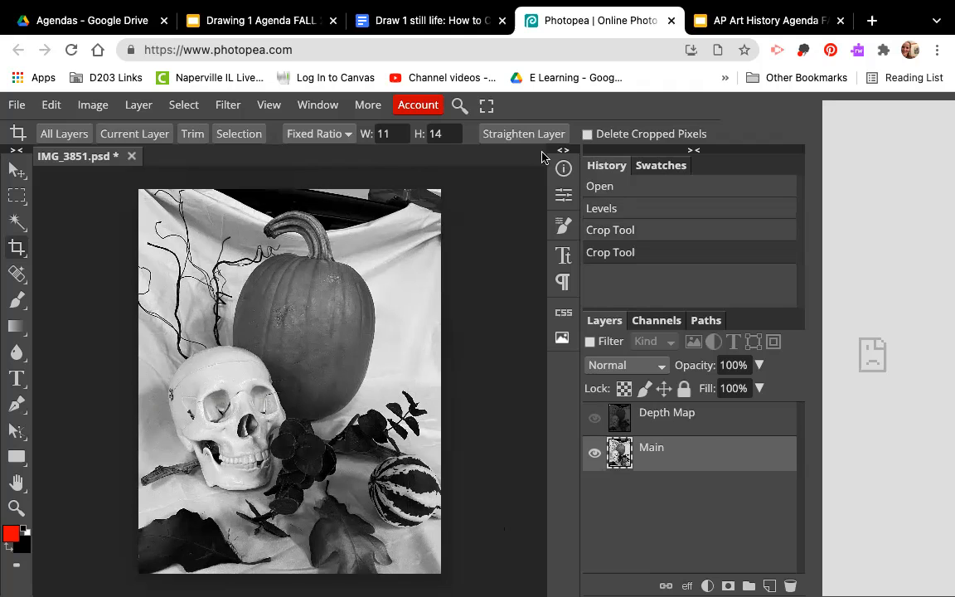
# - Review the still life how-to document from the crop instructions through framing the composition, image size and export
pyautogui.click(419, 21)
pyautogui.scroll(-4, 308, 315)
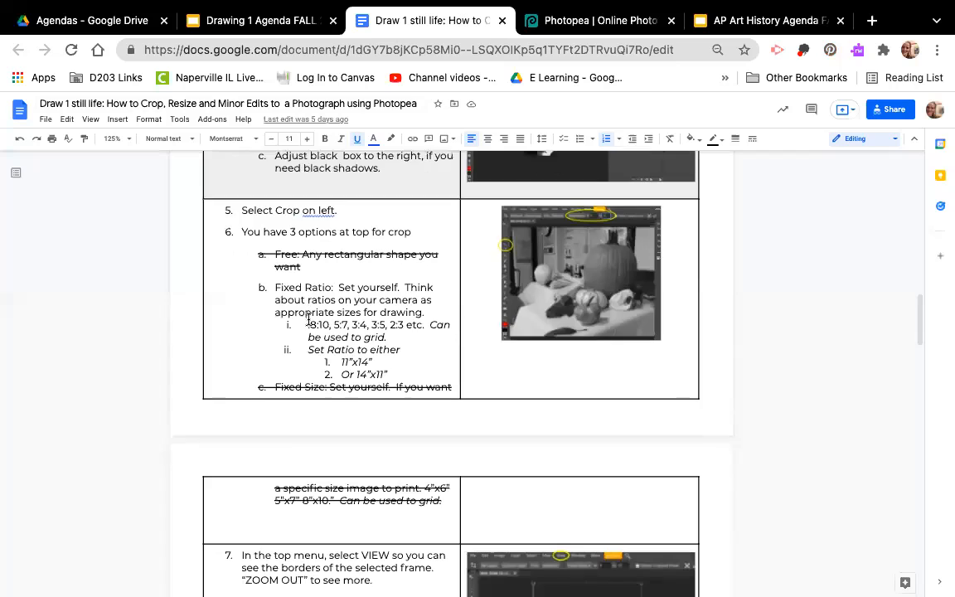
pyautogui.scroll(-1, 309, 320)
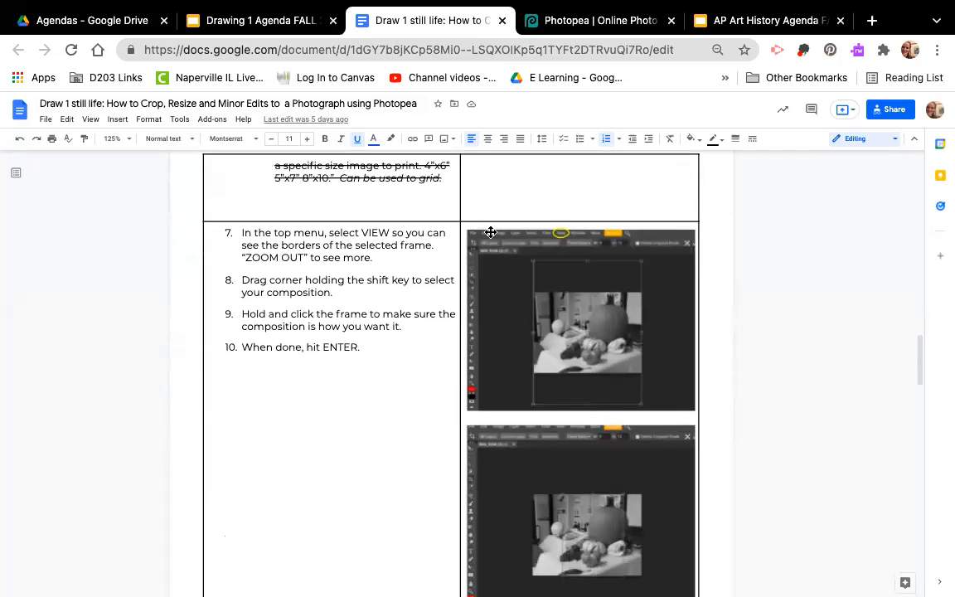
pyautogui.click(597, 23)
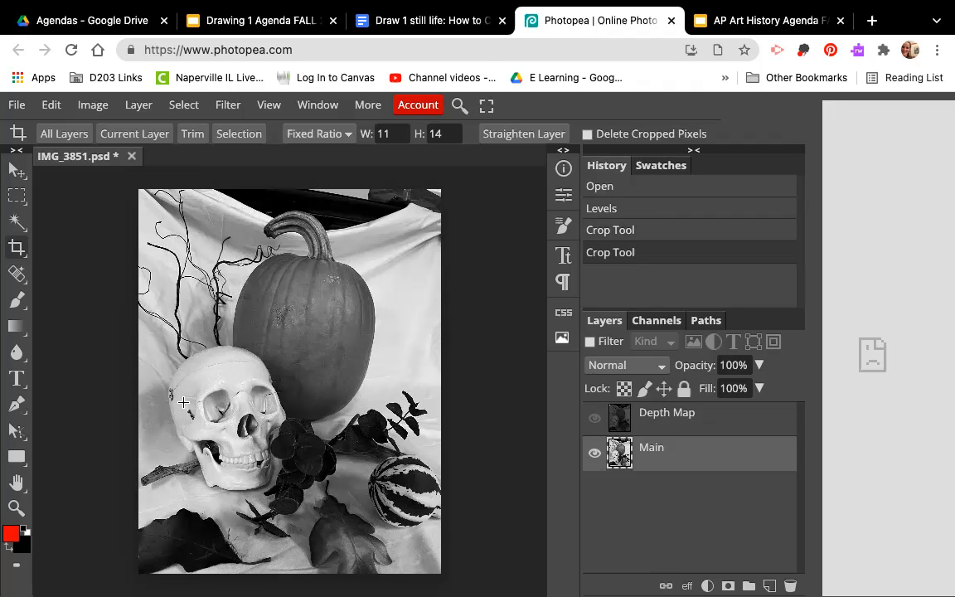
pyautogui.click(359, 22)
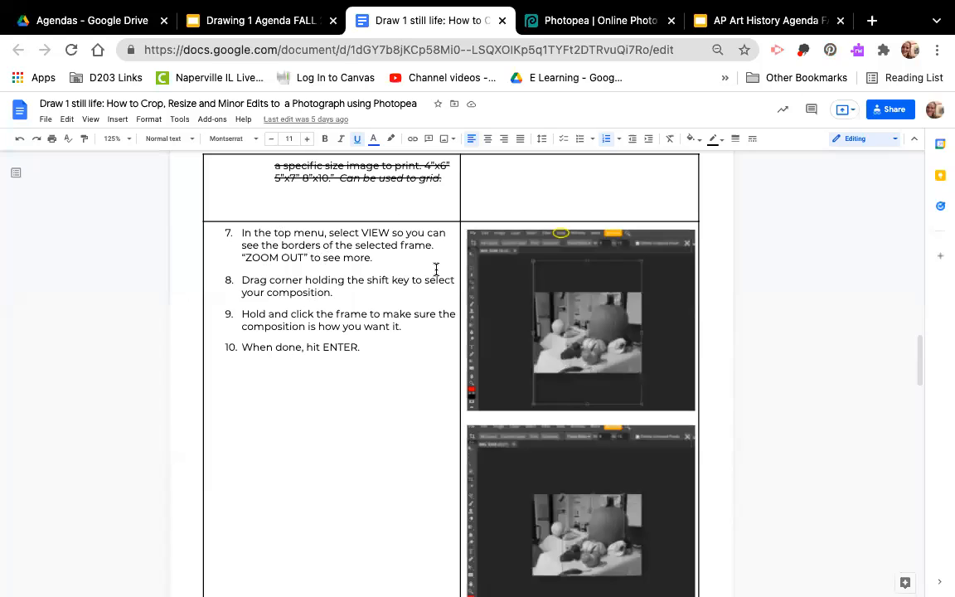
pyautogui.scroll(-10, 328, 286)
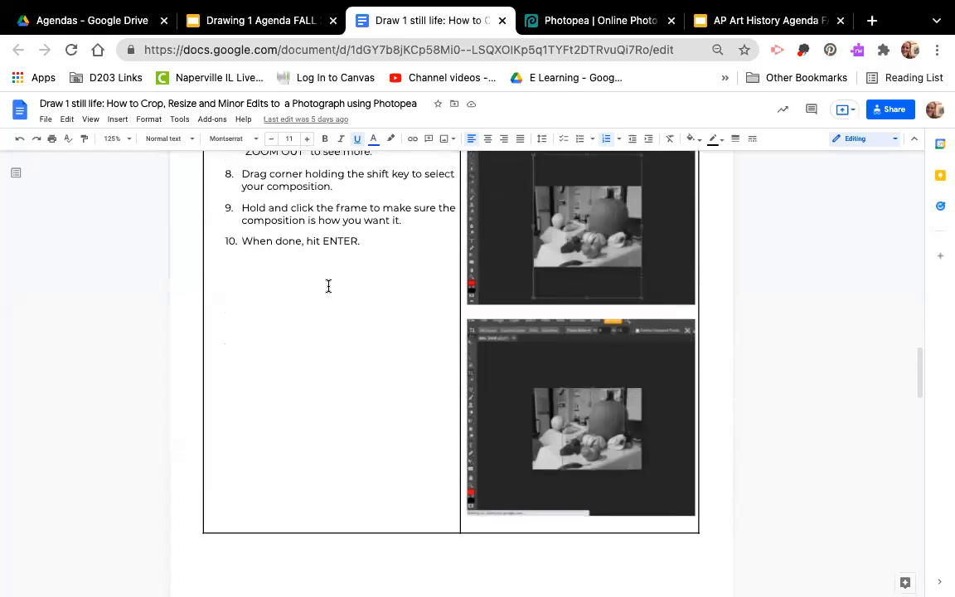
pyautogui.scroll(-5, 329, 286)
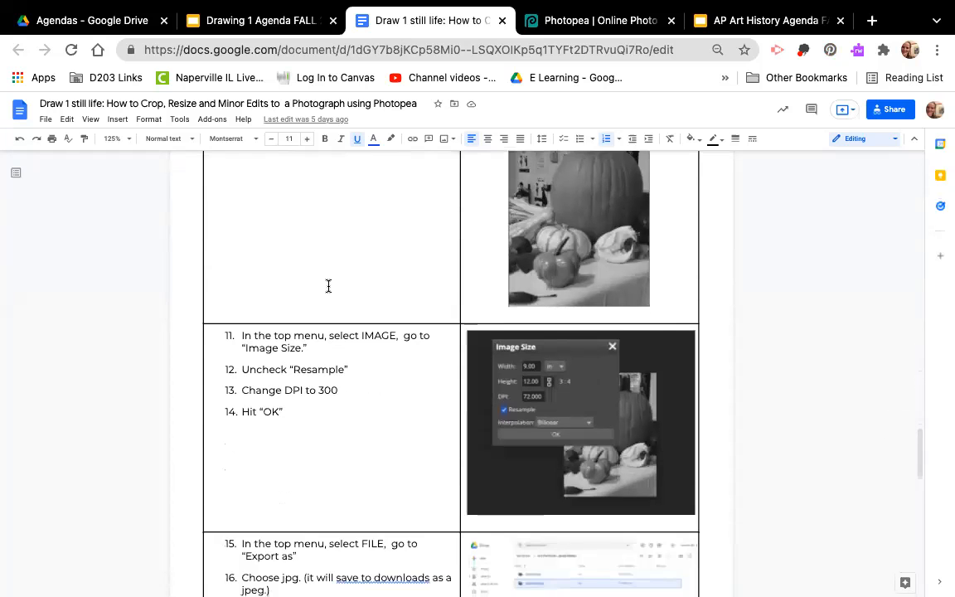
pyautogui.scroll(-3, 335, 384)
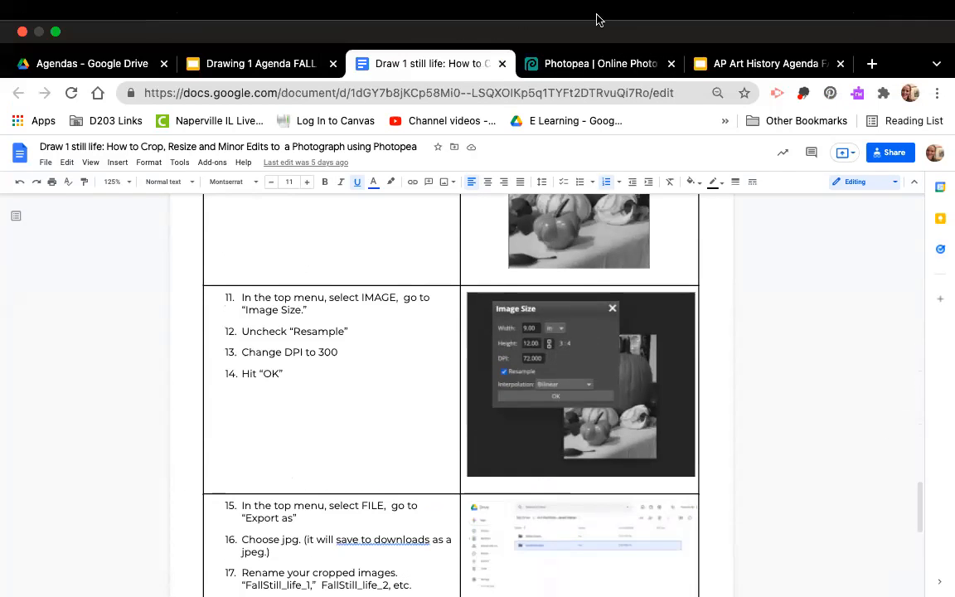
# - Switch to Photopea and set the Image Size units to inches with resampling turned off
pyautogui.click(597, 63)
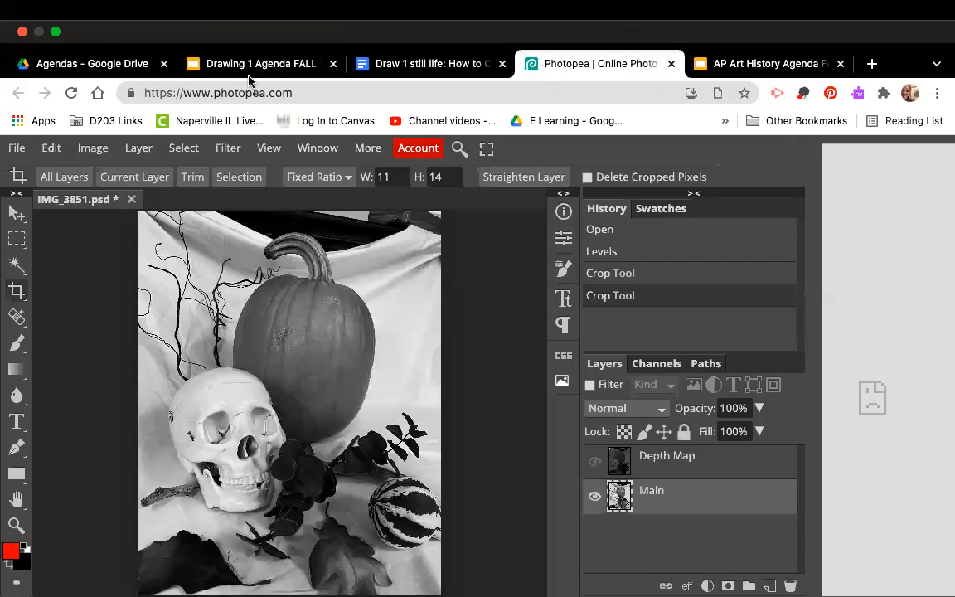
pyautogui.click(96, 104)
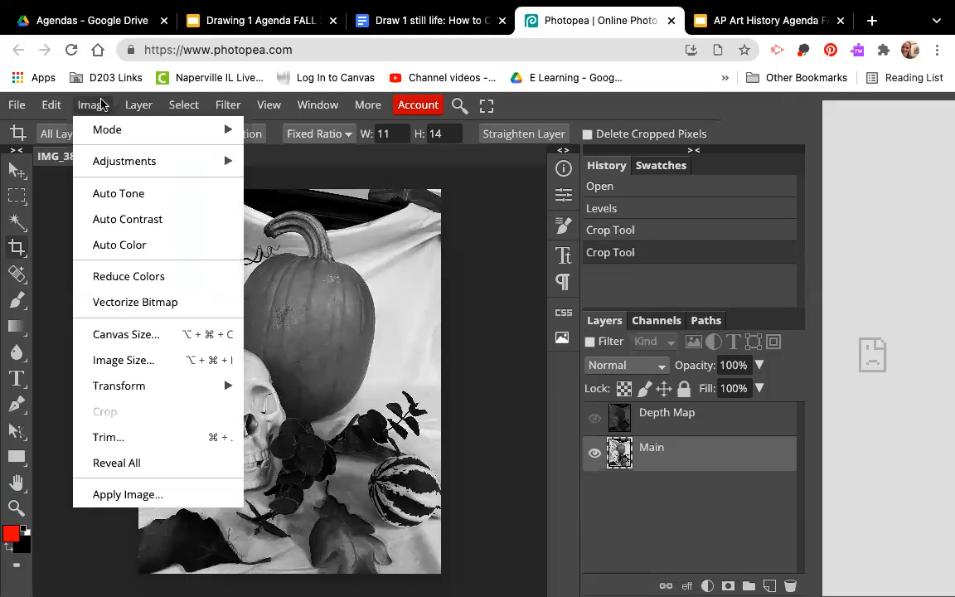
pyautogui.click(117, 360)
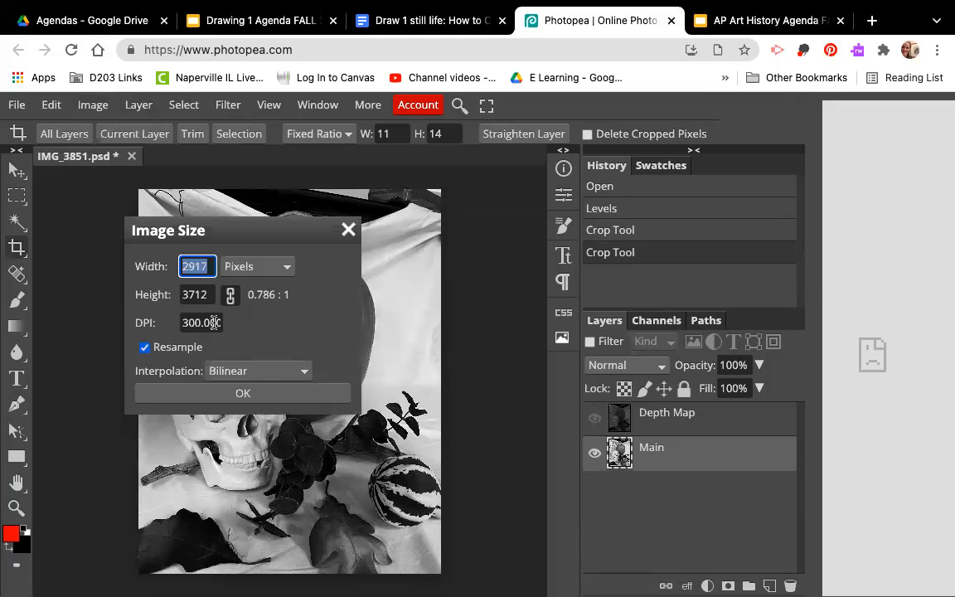
pyautogui.moveTo(232, 228); pyautogui.dragTo(464, 203)
pyautogui.click(376, 322)
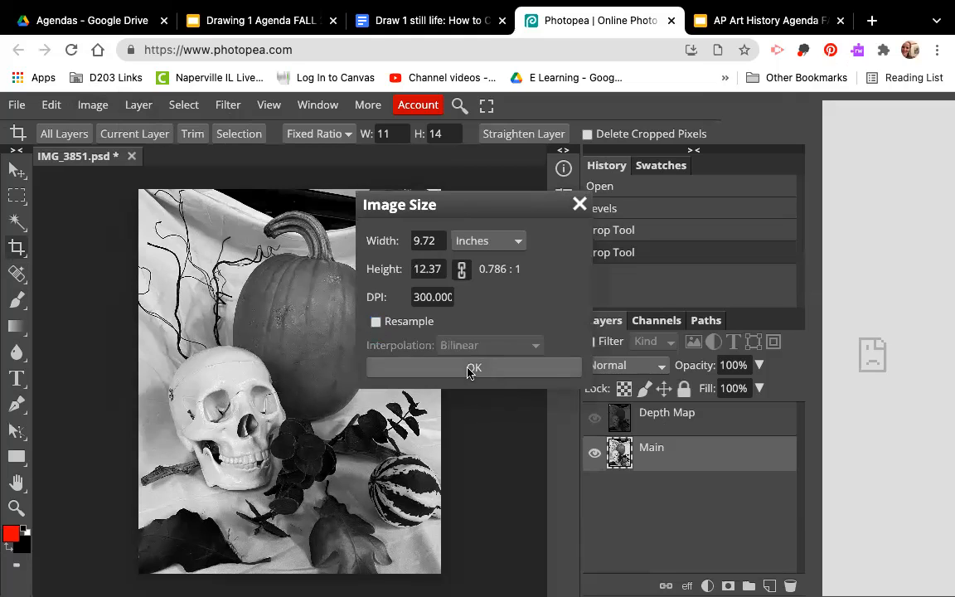
# - Try an image width of 11 inches
pyautogui.doubleClick(413, 240)
pyautogui.write('11')
pyautogui.press('Return')
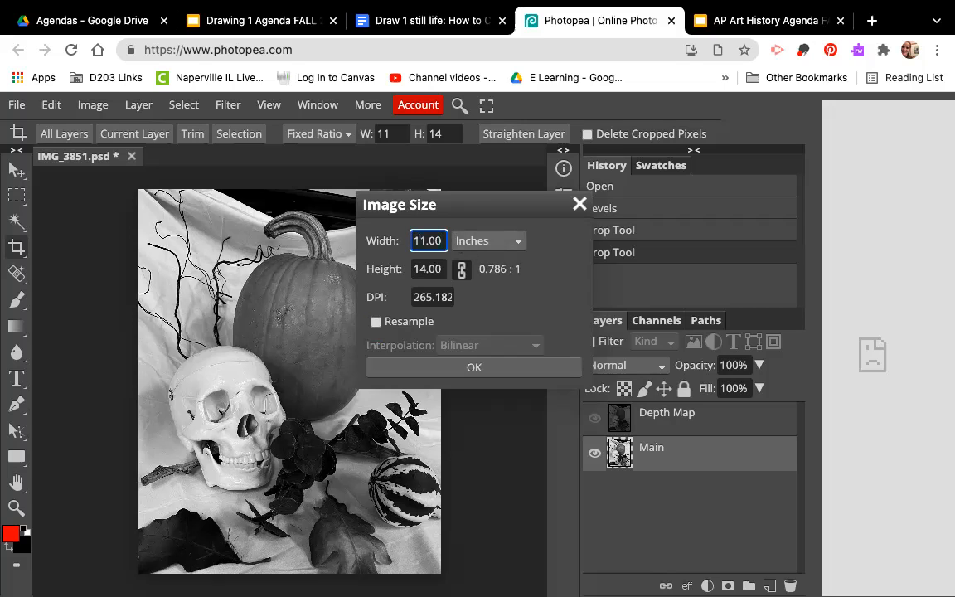
# - Set the image resolution to 300 DPI and apply the image size
pyautogui.doubleClick(412, 296)
pyautogui.write('3')
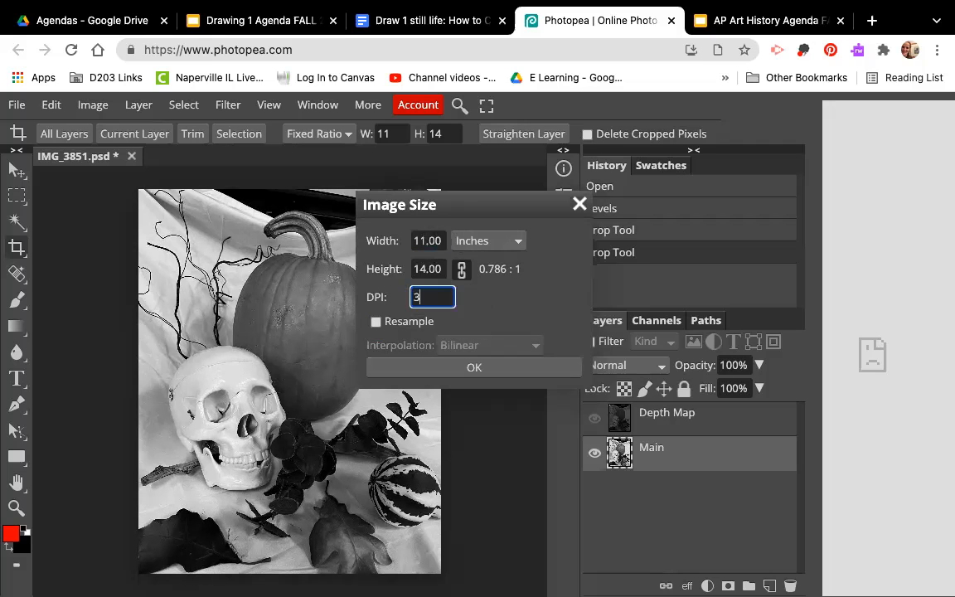
pyautogui.write('00')
pyautogui.press('Return')
pyautogui.click(476, 369)
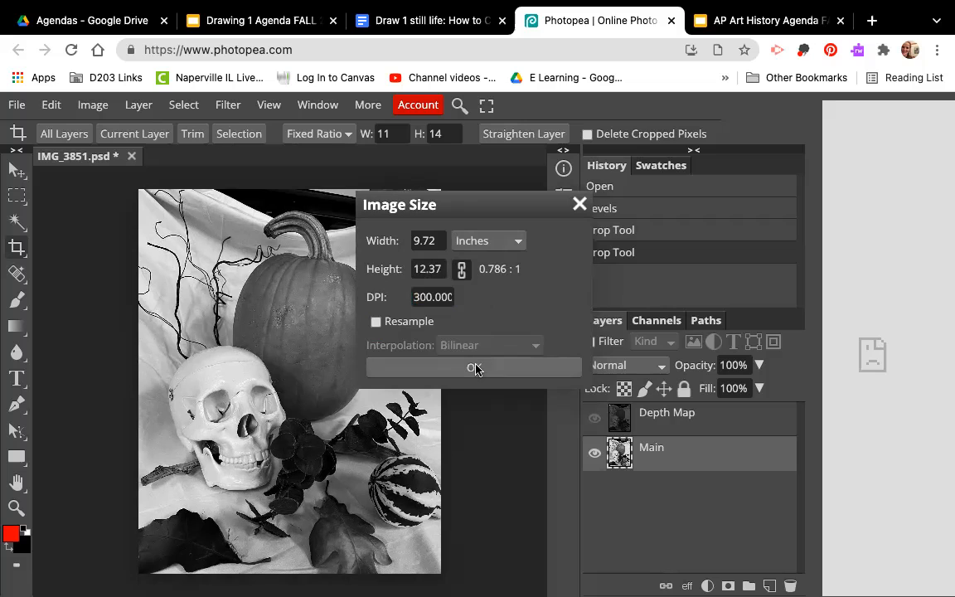
pyautogui.click(477, 369)
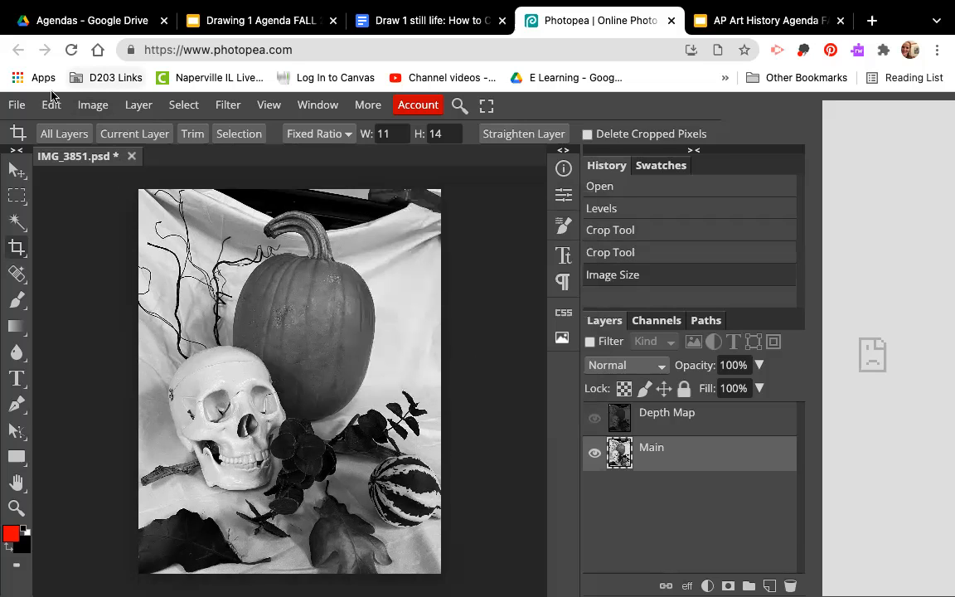
# - Check the how-to document's export instructions and export the photo from Photopea as a JPG at 100% quality
pyautogui.click(29, 106)
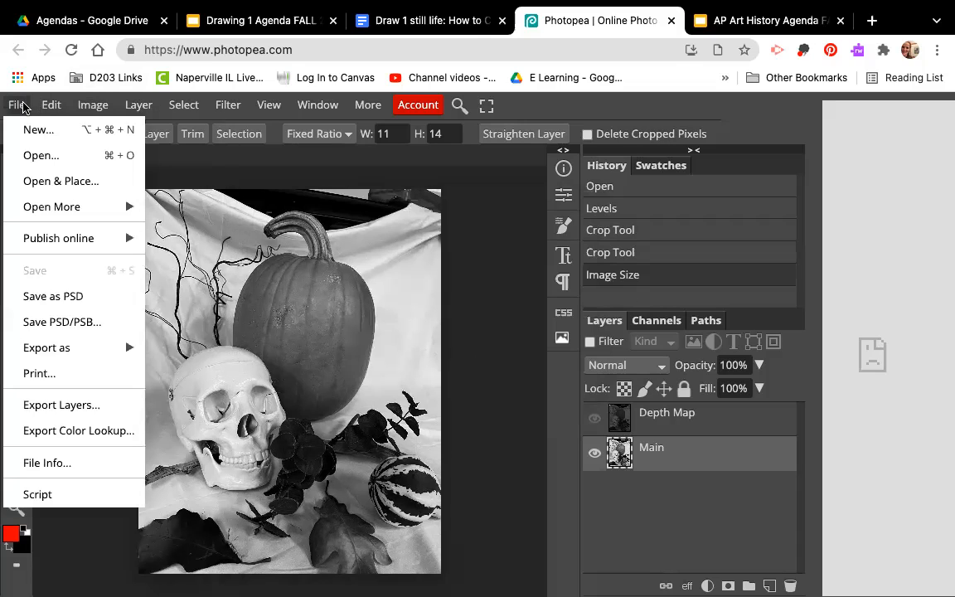
pyautogui.click(421, 21)
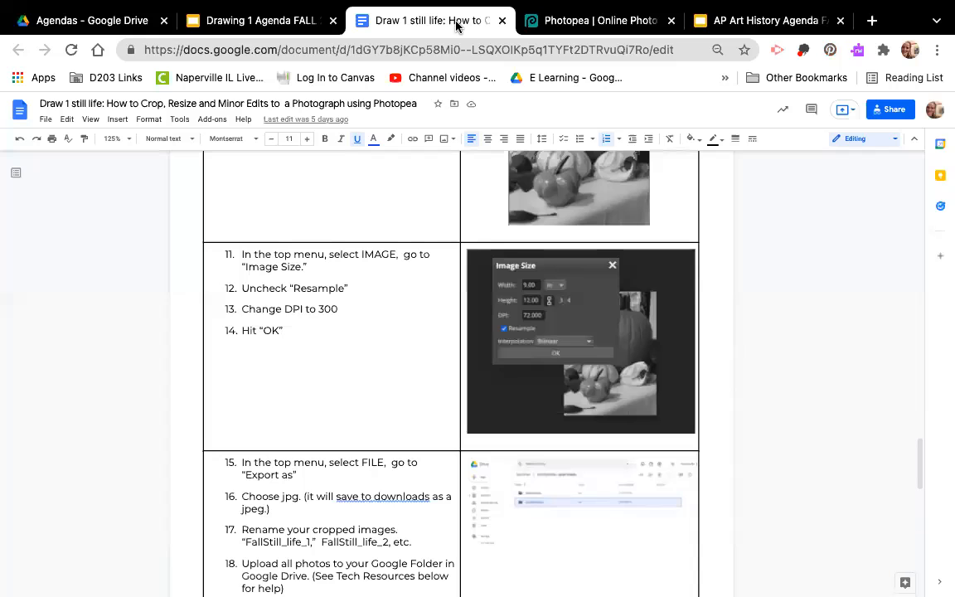
pyautogui.scroll(-2, 345, 312)
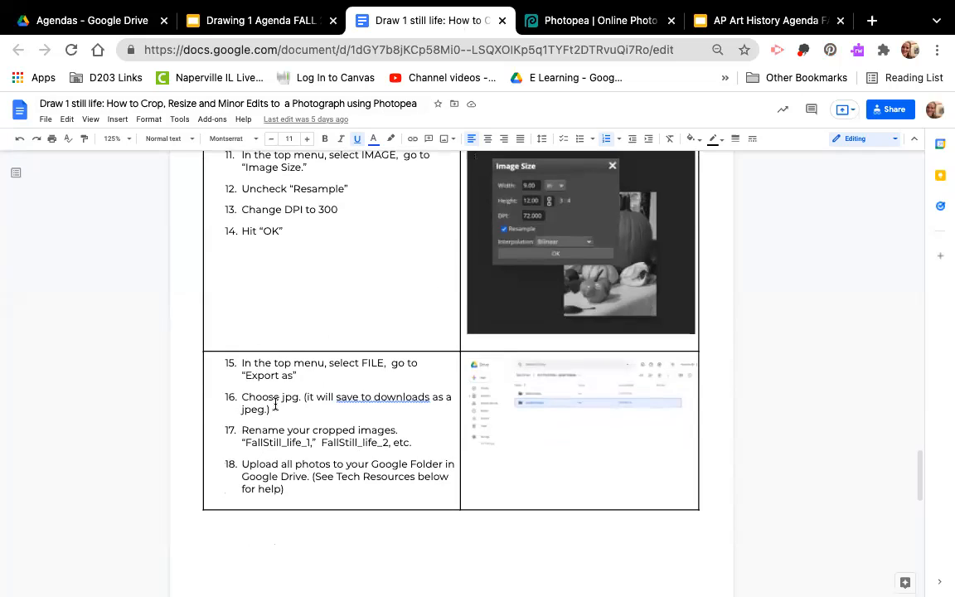
pyautogui.click(556, 27)
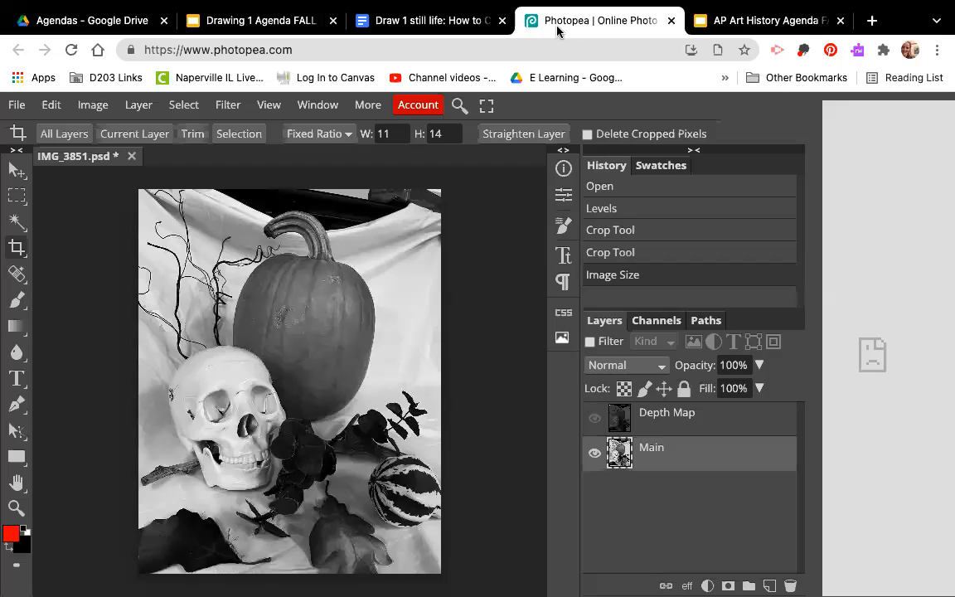
pyautogui.click(16, 105)
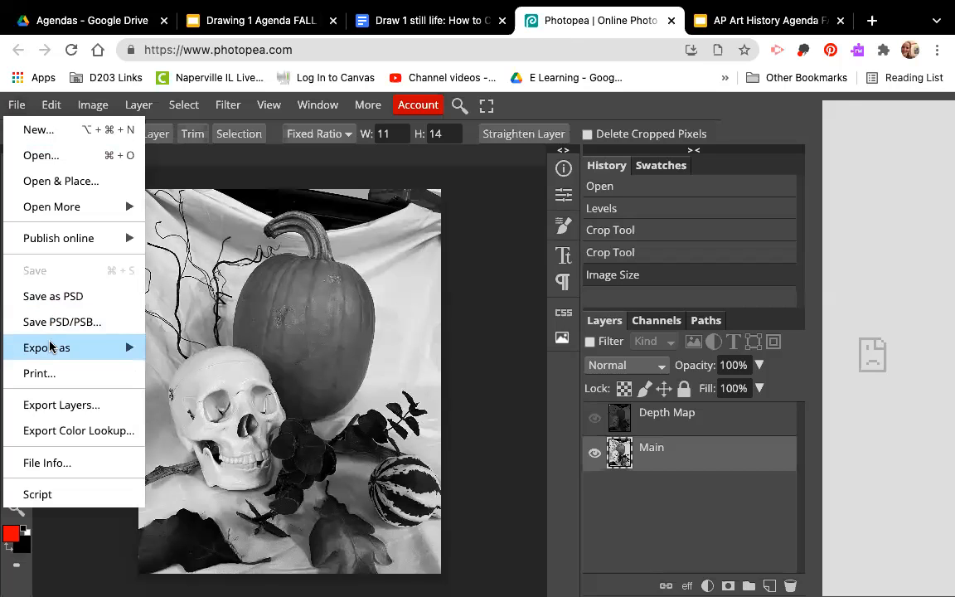
pyautogui.moveTo(50, 347)
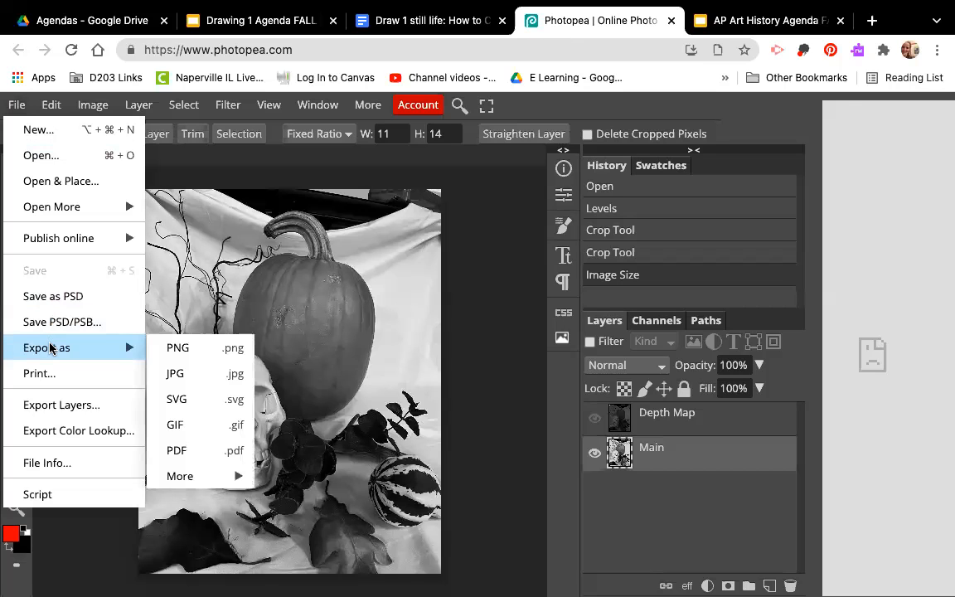
pyautogui.click(174, 375)
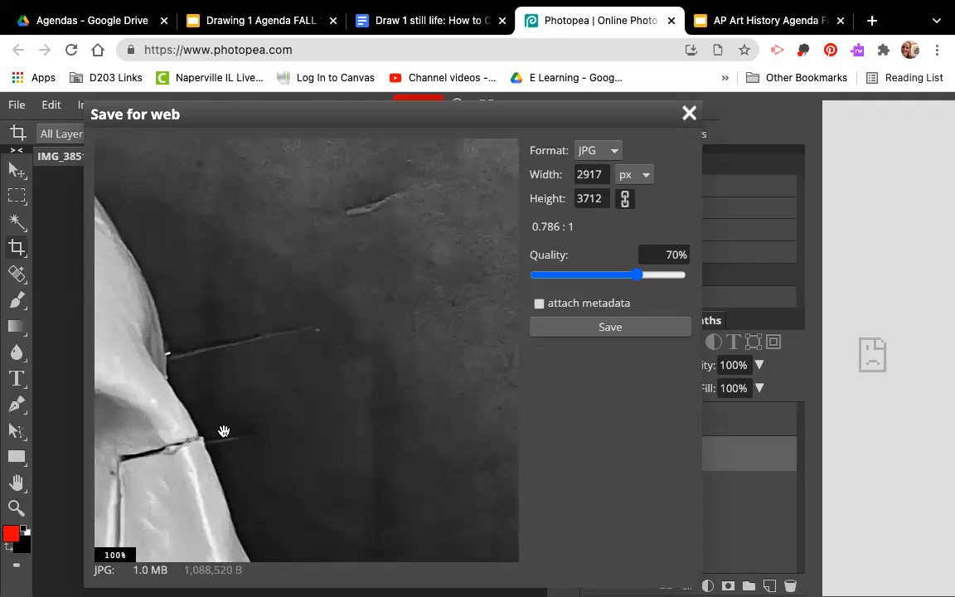
pyautogui.moveTo(192, 408); pyautogui.dragTo(581, 206)
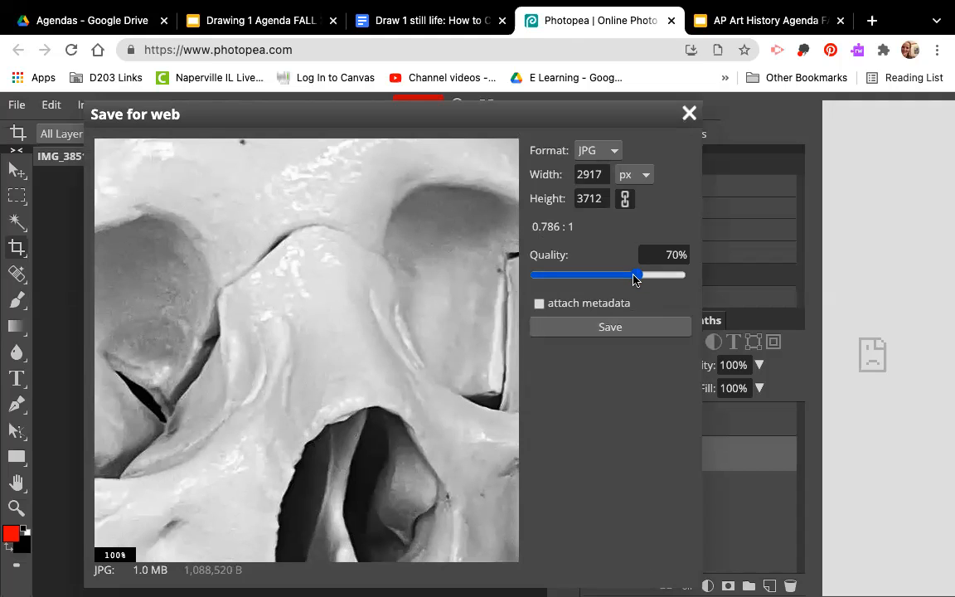
pyautogui.moveTo(640, 282); pyautogui.dragTo(692, 279)
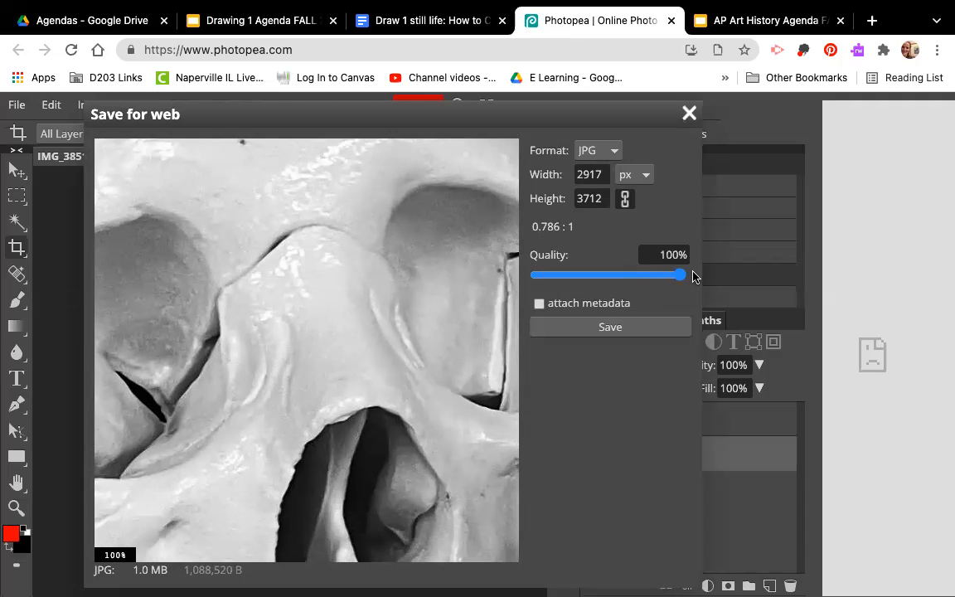
pyautogui.click(611, 327)
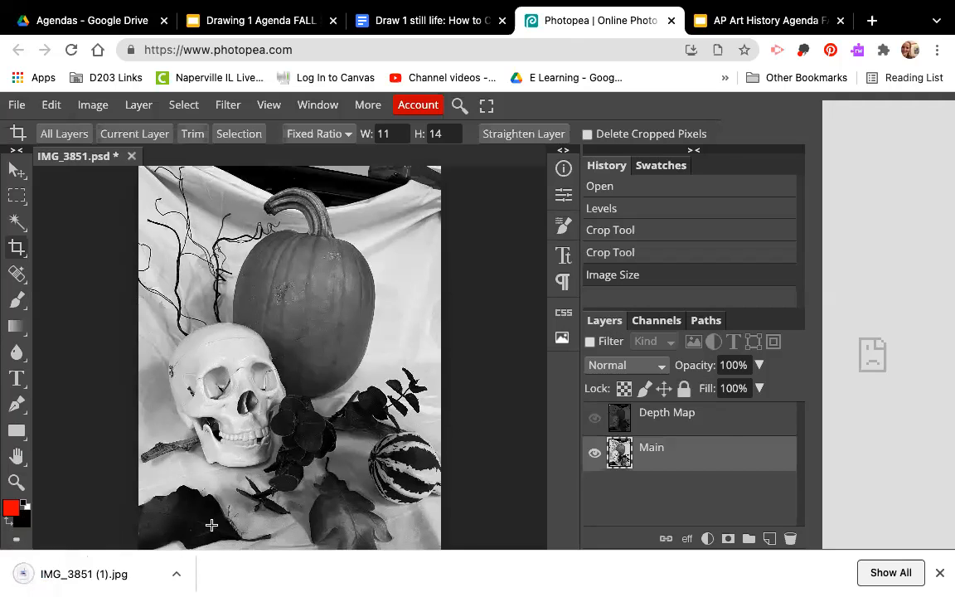
# - Open the downloaded IMG_3851 (1).jpg for viewing
pyautogui.rightClick(105, 575)
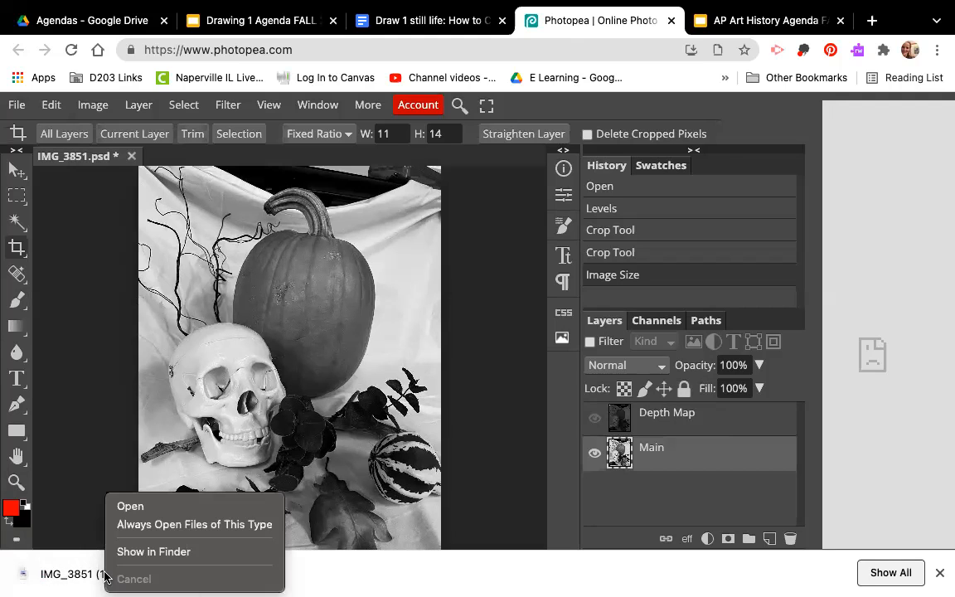
pyautogui.click(134, 508)
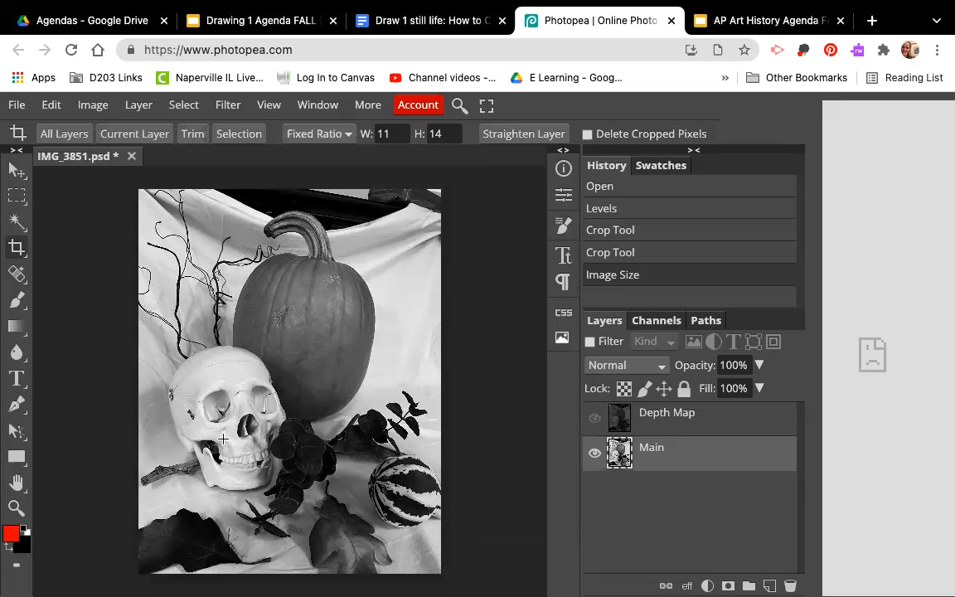
# - Switch to the how-to document and review its final steps on renaming, uploading and submitting images, and the tech support resources
pyautogui.moveTo(661, 9)
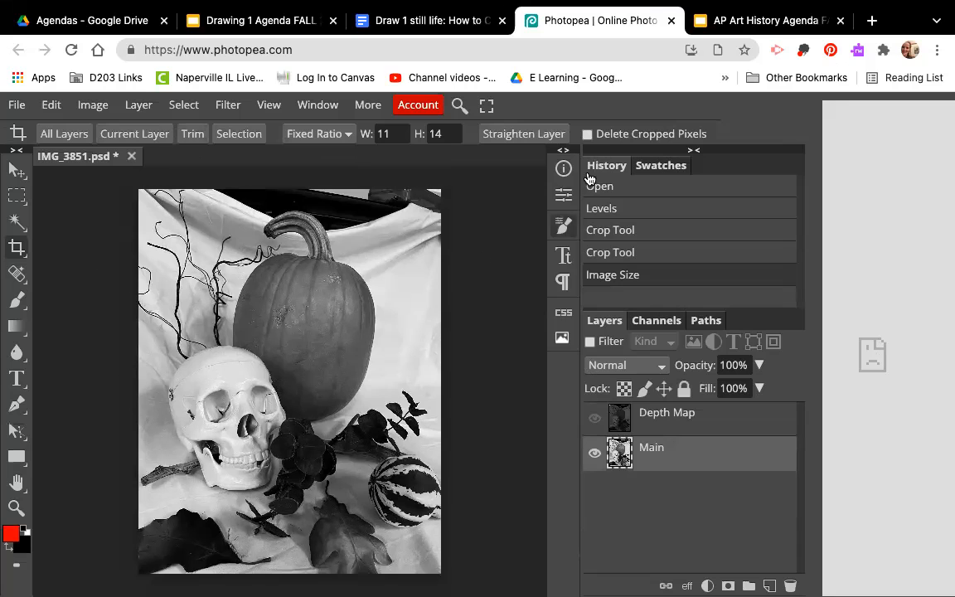
pyautogui.click(417, 24)
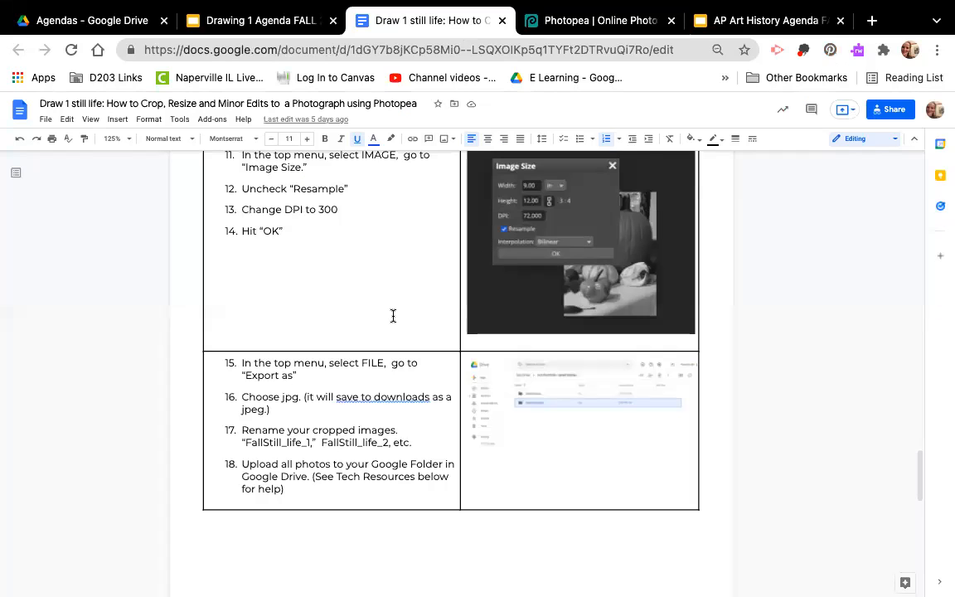
pyautogui.scroll(-10, 393, 316)
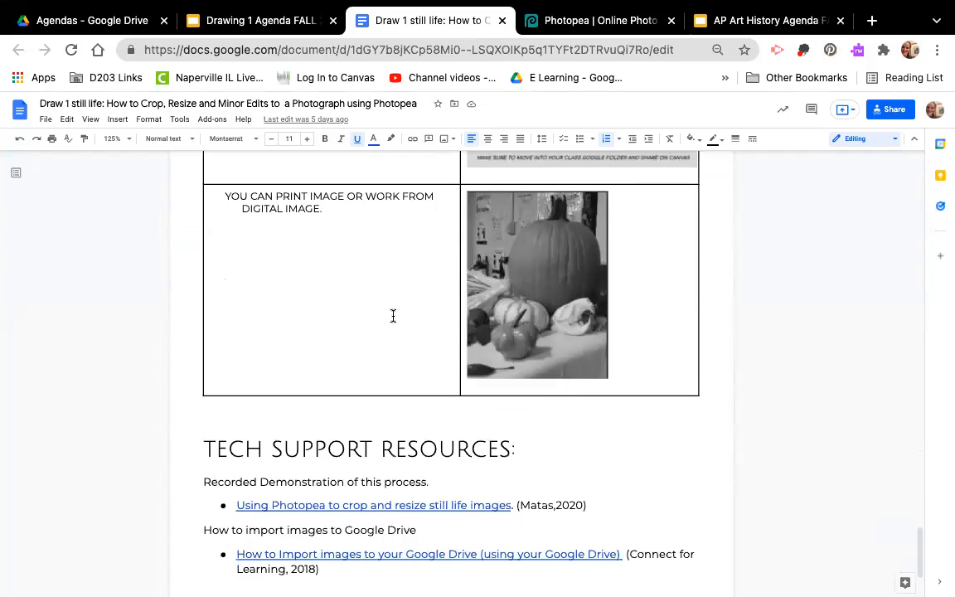
pyautogui.scroll(4, 393, 316)
pyautogui.scroll(5, 393, 316)
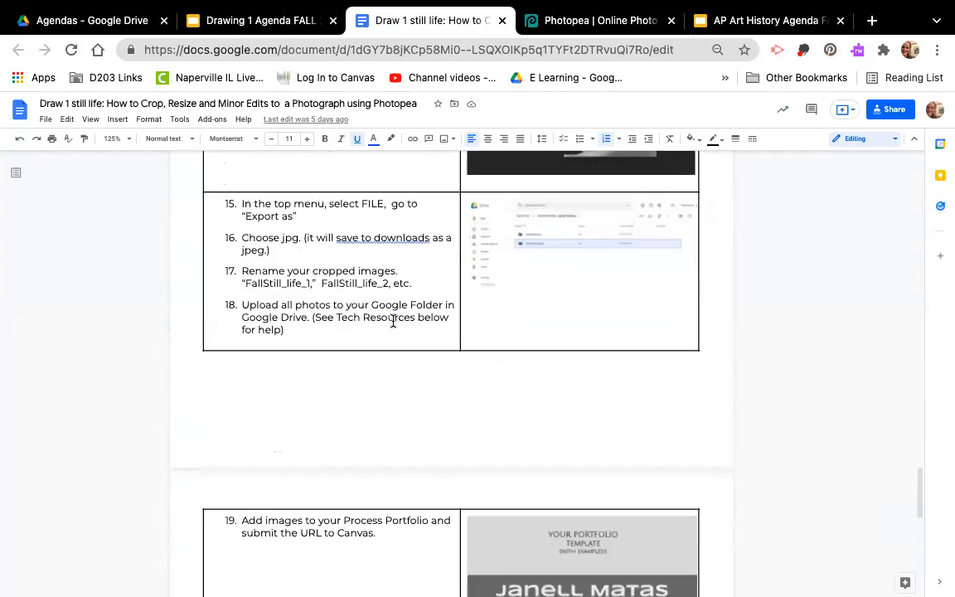
pyautogui.scroll(-4, 394, 320)
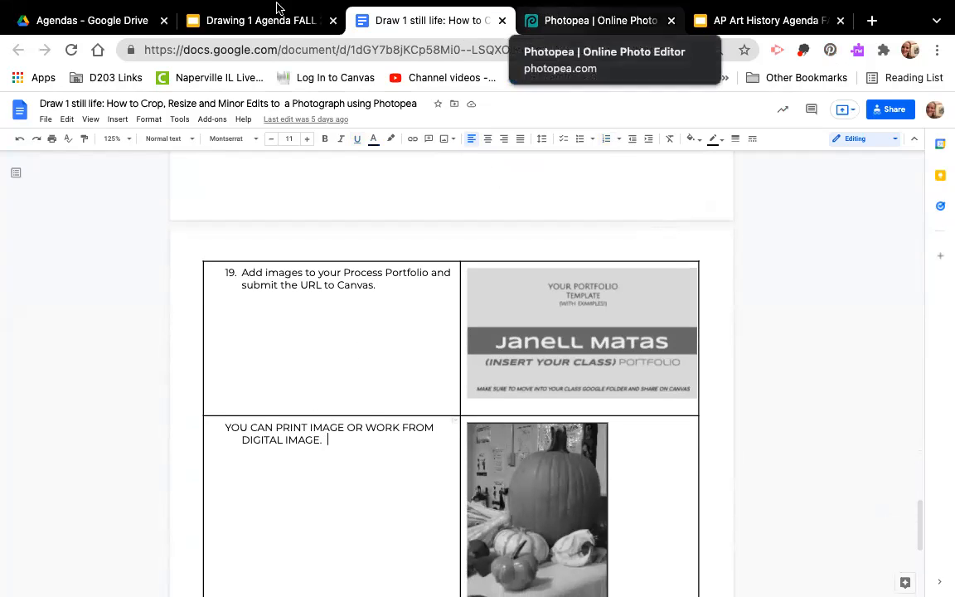
pyautogui.moveTo(50, 30)
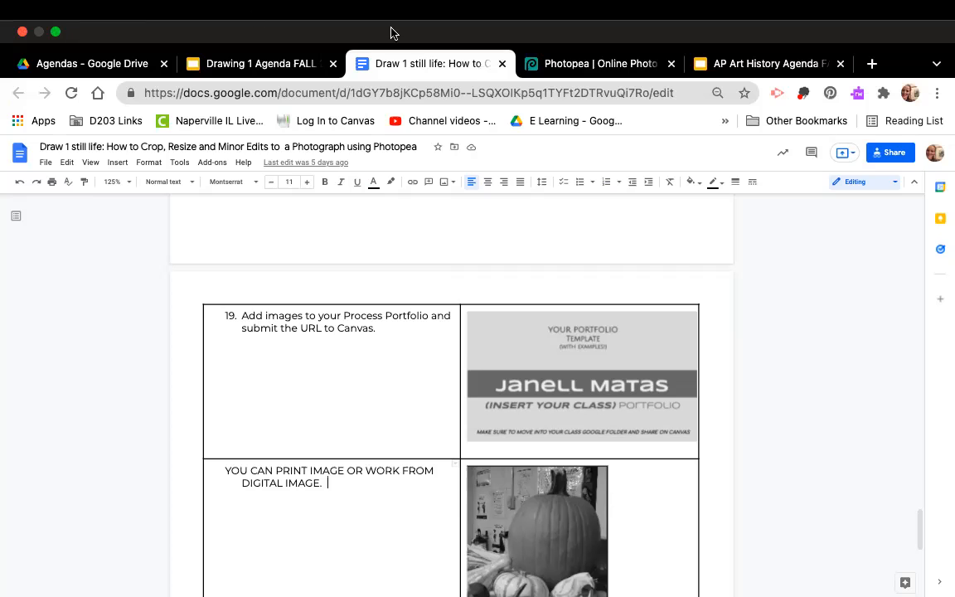
# - Switch to Photopea and view the photo's print settings and PDF preview, closing the dialog without saving
pyautogui.click(514, 63)
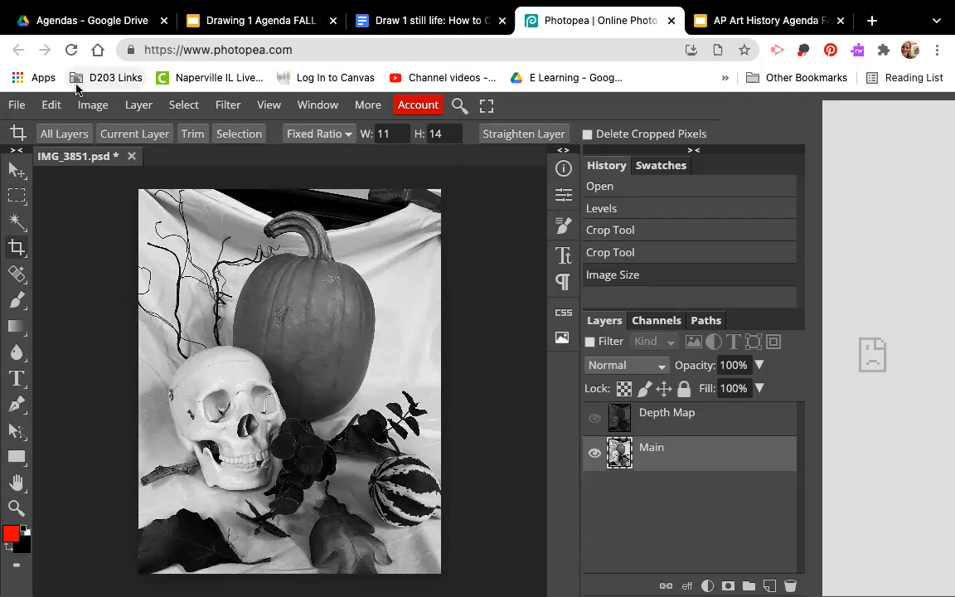
pyautogui.click(17, 104)
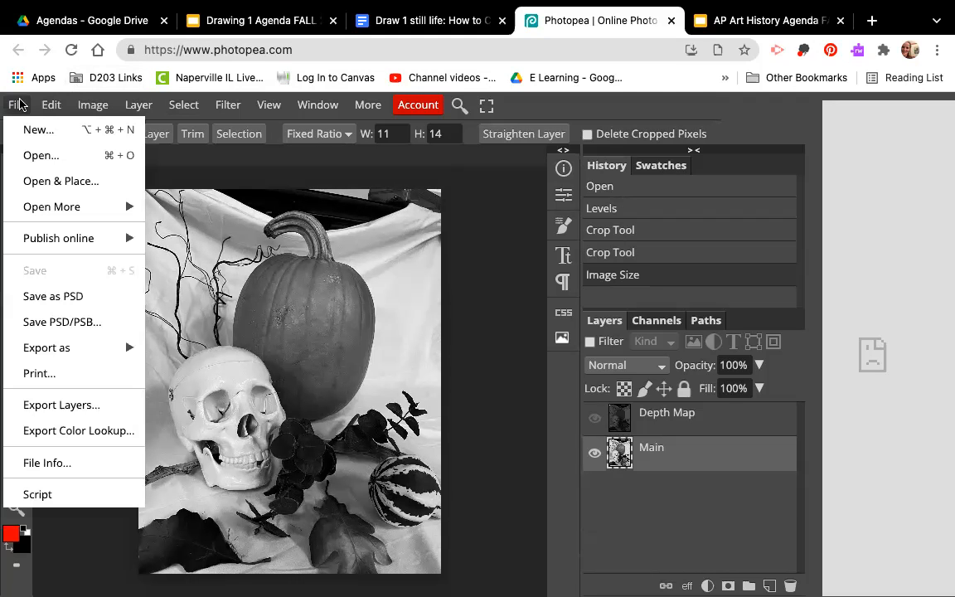
pyautogui.click(42, 375)
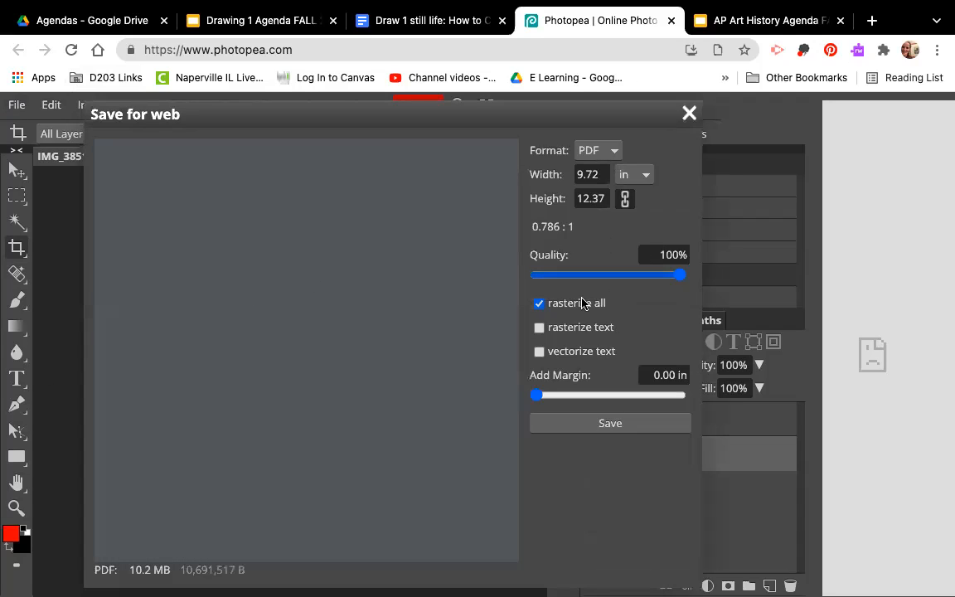
pyautogui.click(689, 117)
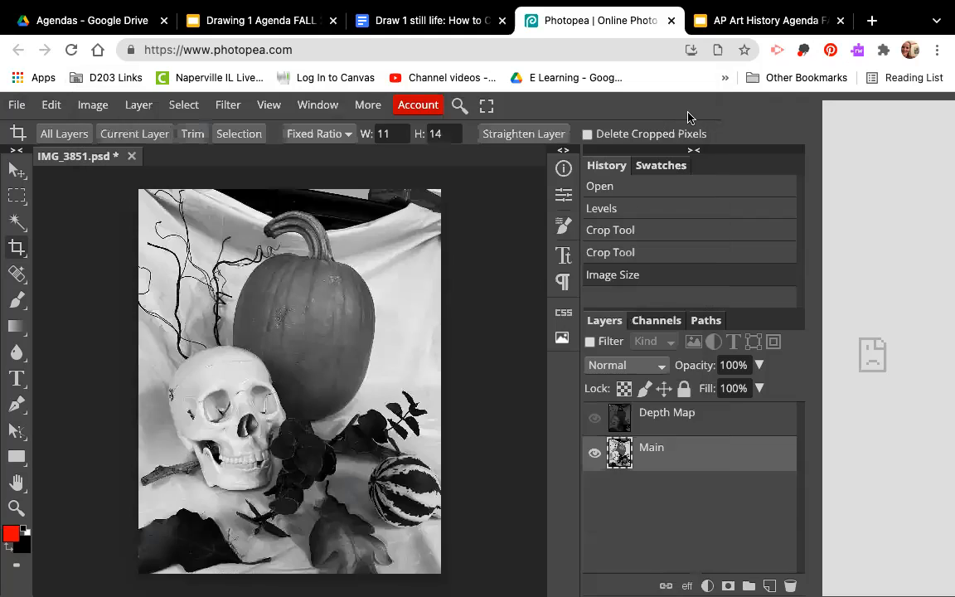
pyautogui.click(17, 108)
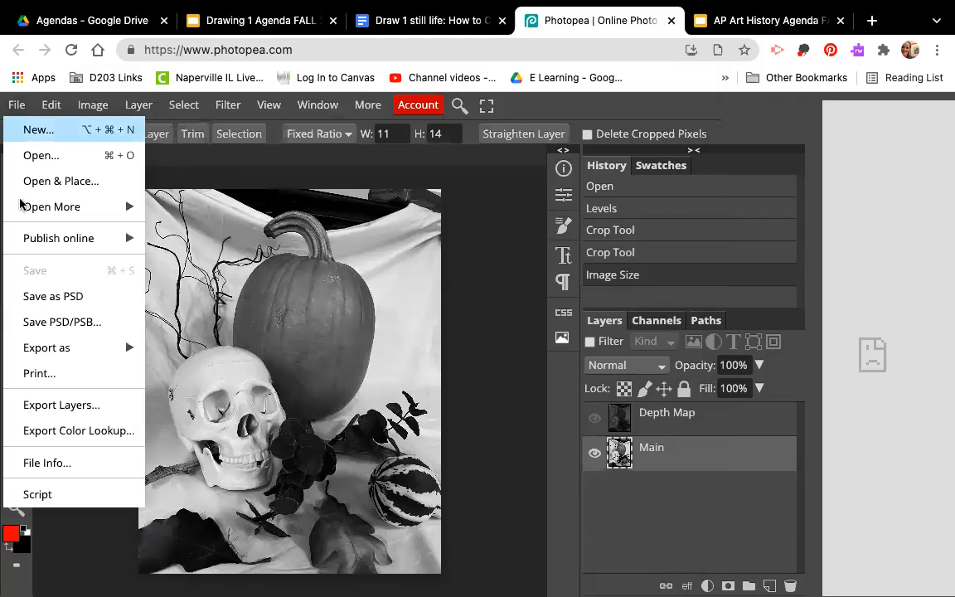
pyautogui.click(38, 374)
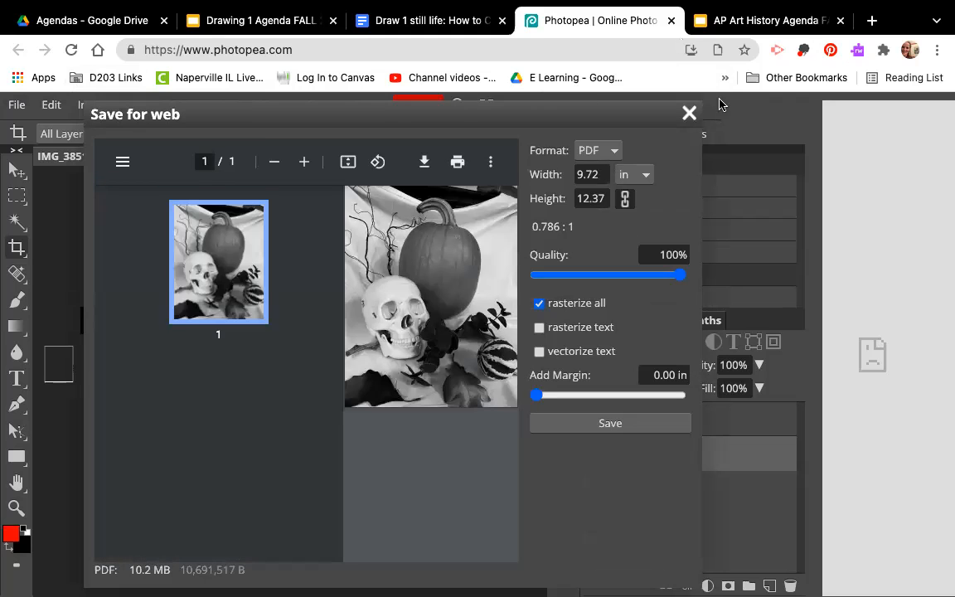
pyautogui.click(689, 114)
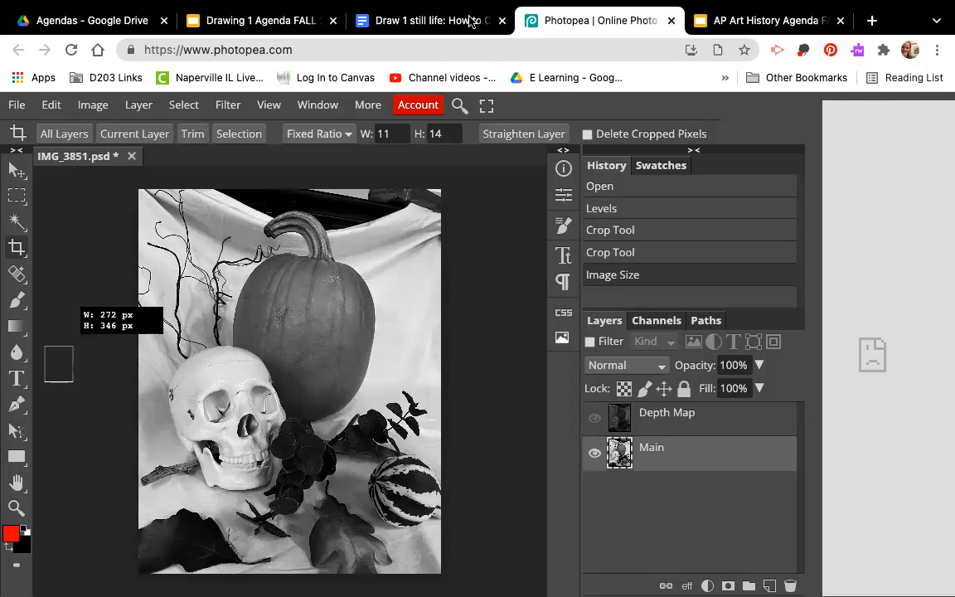
# - Return to the how-to document and review its final note on printing or working from the digital image
pyautogui.click(425, 20)
pyautogui.scroll(-2, 484, 428)
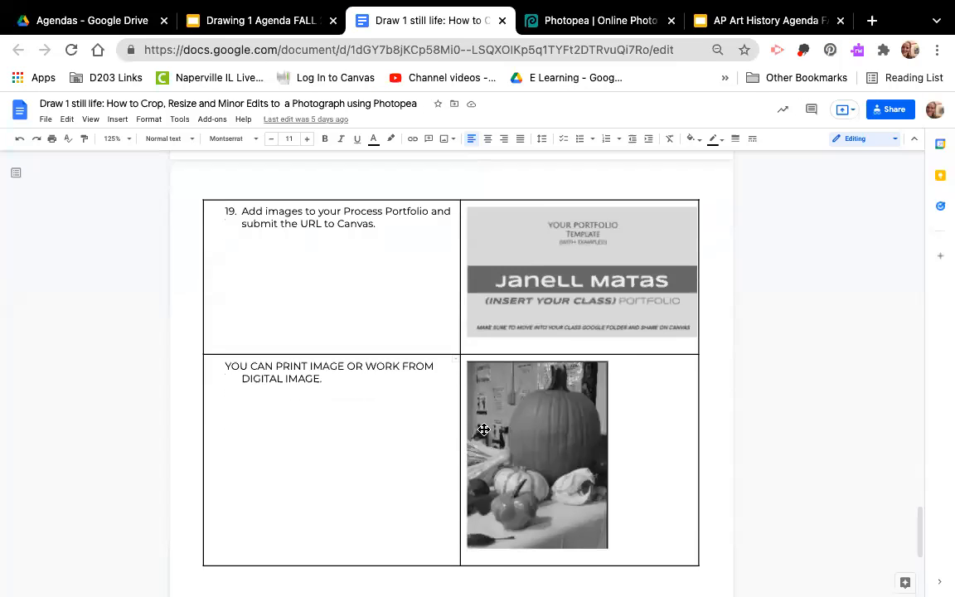